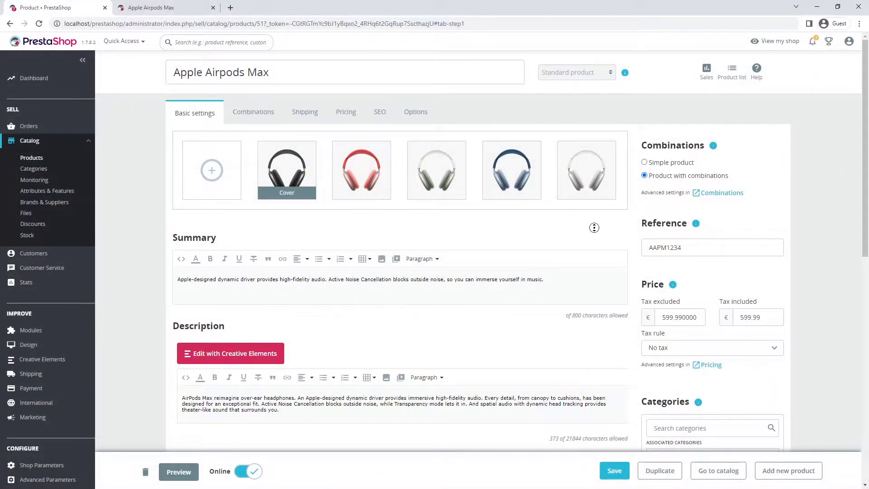
# Review the finished Apple Airpods Max product's basic settings, features, related products and combinations.
pyautogui.scroll(-3, 596, 229)
pyautogui.scroll(-5, 599, 248)
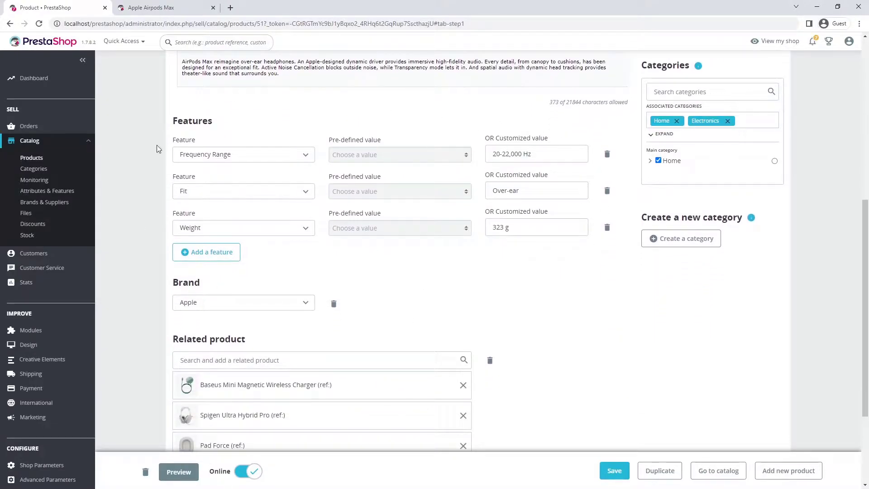
pyautogui.middleClick(548, 280)
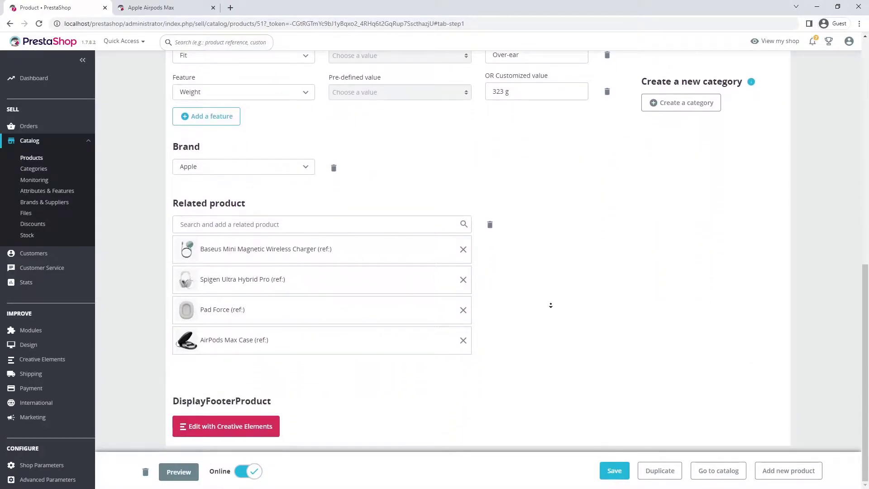
pyautogui.middleClick(569, 241)
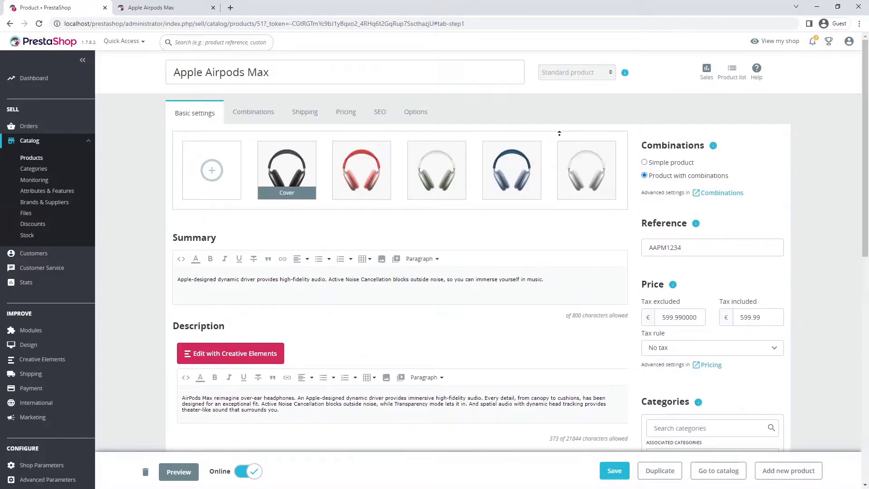
pyautogui.click(255, 118)
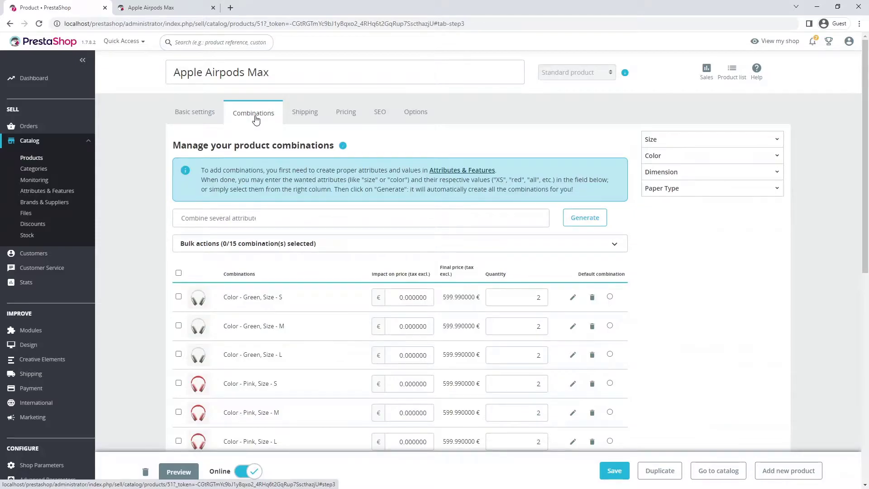
pyautogui.middleClick(684, 242)
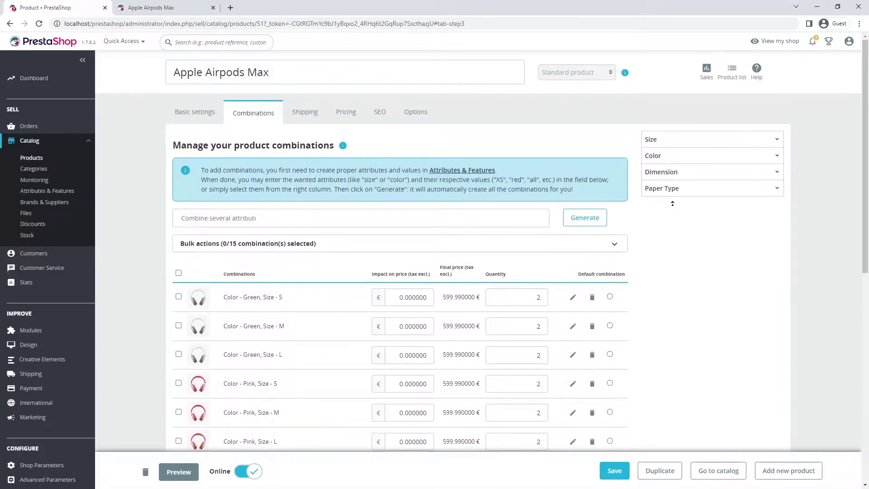
# Inspect the Apple Airpods Max storefront page, trying a quantity of 2 and viewing the additional information and related products.
pyautogui.click(183, 11)
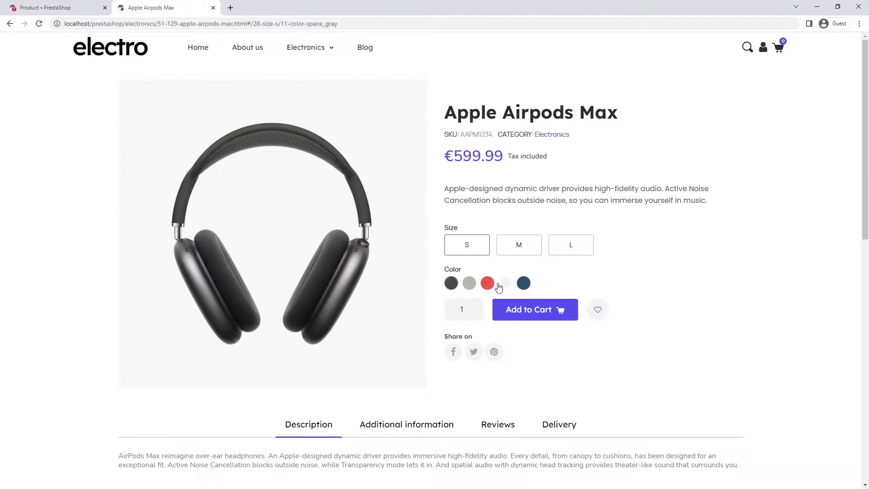
pyautogui.click(479, 306)
pyautogui.scroll(-5, 446, 386)
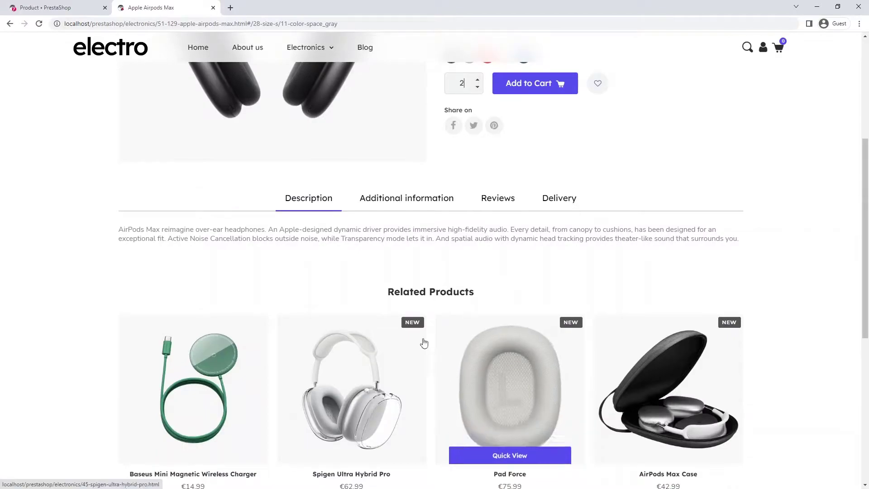
pyautogui.click(393, 202)
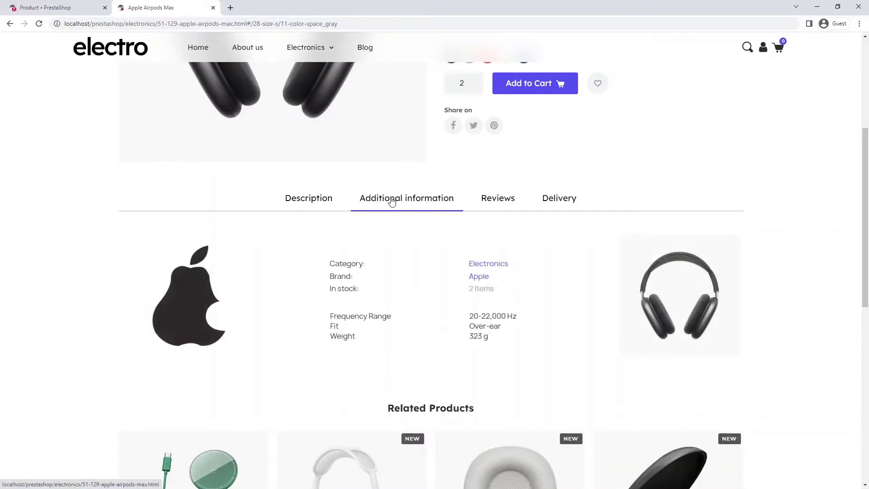
pyautogui.scroll(-5, 772, 309)
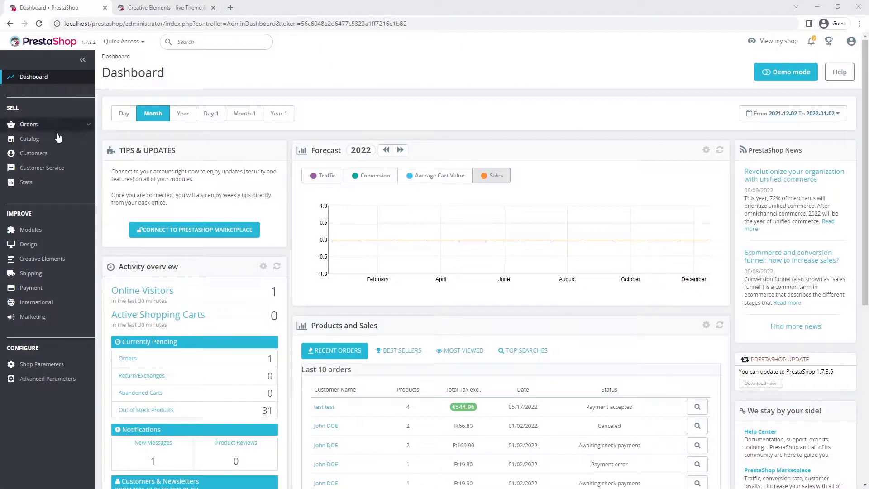
# Create a new catalog product named "Apple Airpods Max" and upload its five headphone colour images.
pyautogui.moveTo(58, 140)
pyautogui.click(56, 161)
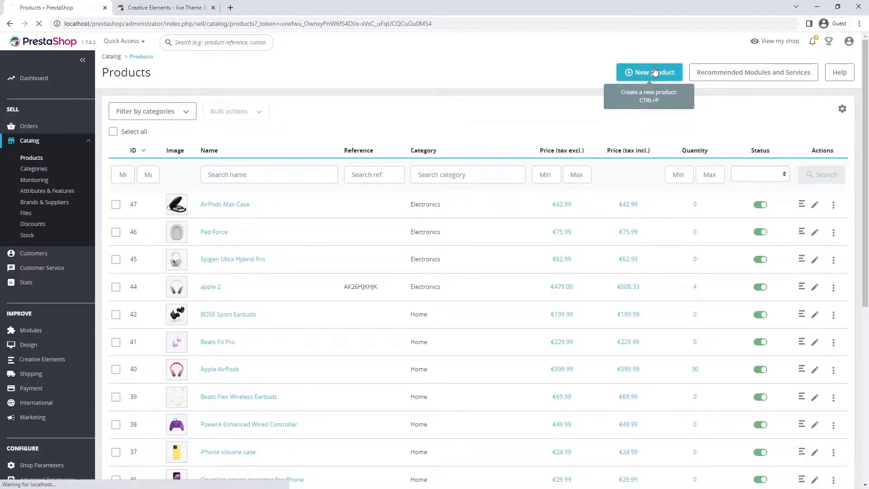
pyautogui.click(664, 72)
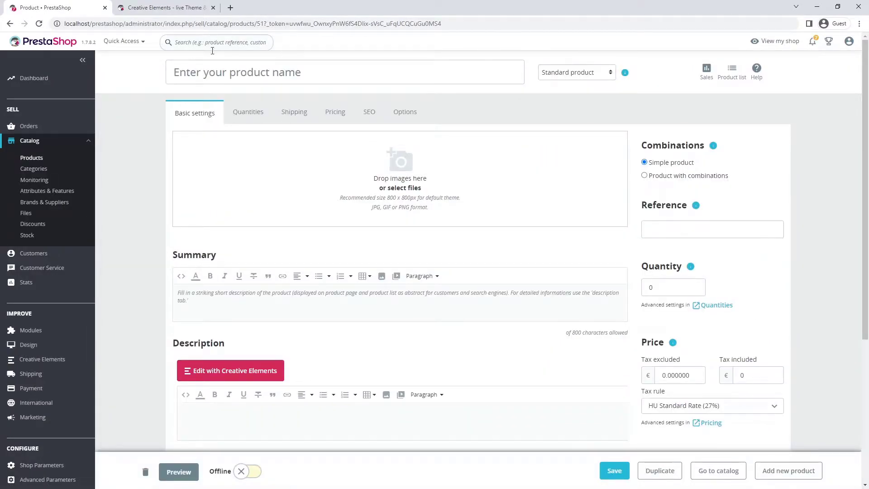
pyautogui.write('Apple ')
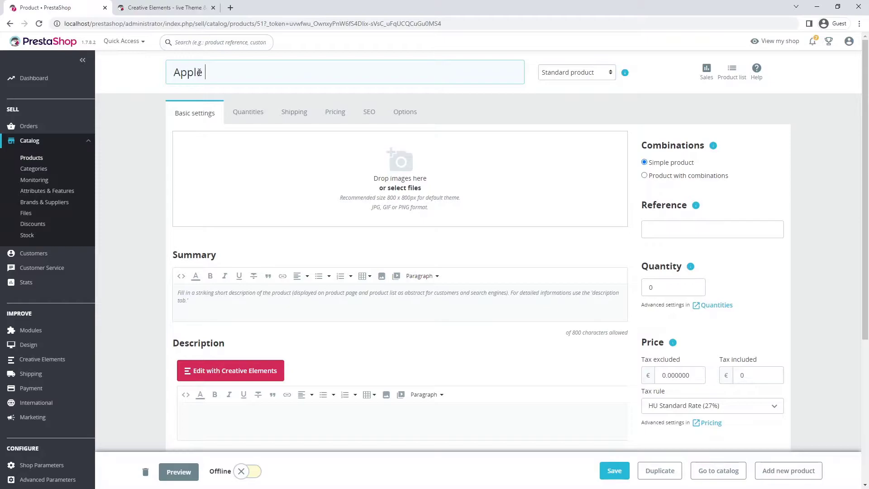
pyautogui.write('Airpods Max')
pyautogui.moveTo(222, 160); pyautogui.dragTo(252, 183)
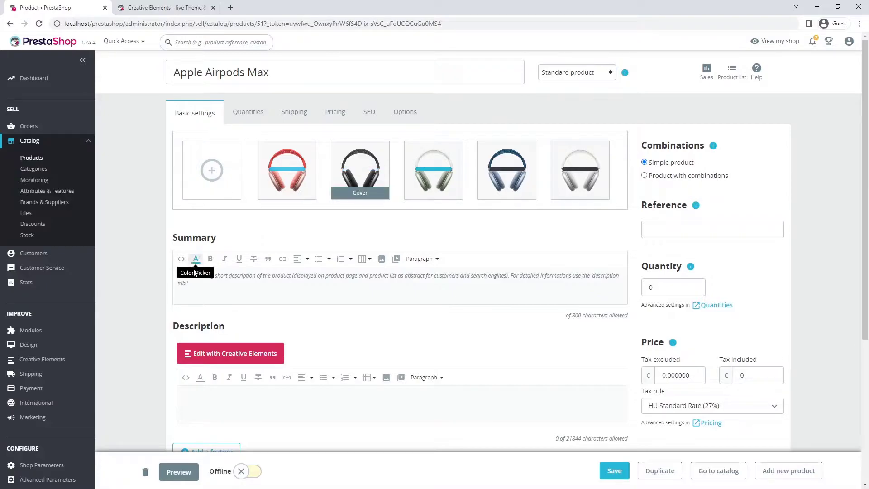
# Enter the summary beginning "Apple-designed dynamic driver provides high-fidelity audio" and the description beginning "AirPods Max reimagine over-ear headphones".
pyautogui.click(181, 277)
pyautogui.write('Apple-designed dynamic driver provides high-fidelity audio. Active Noise Cancellation blocks outside noise, so you can immerse yourself in music.')
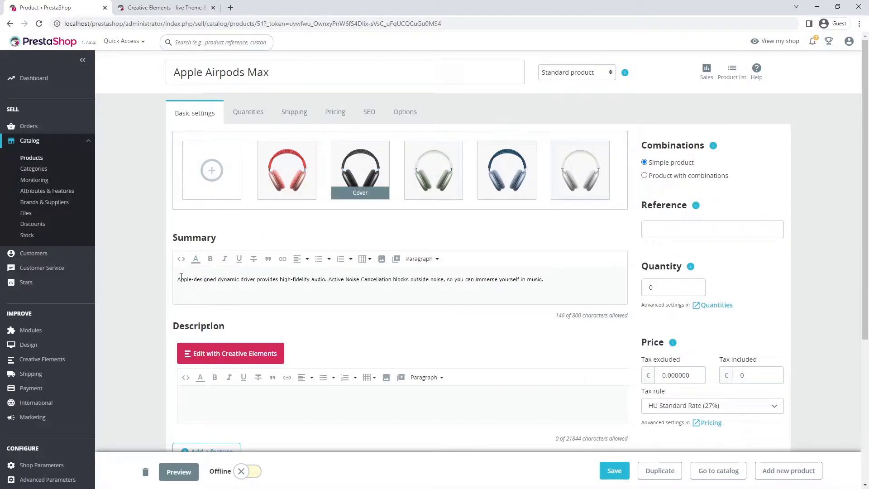
pyautogui.scroll(-3, 183, 292)
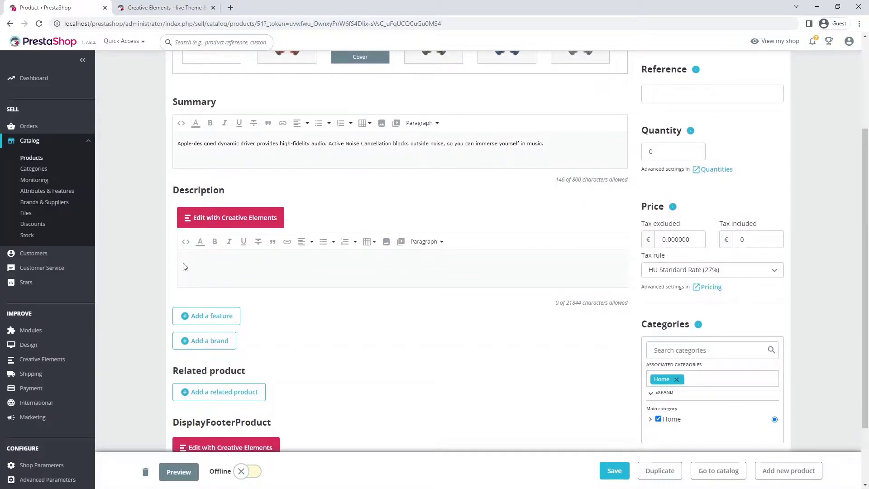
pyautogui.write('AirPods Max reimagine over-ear headphones. An Apple-designed dynamic driver provides immersive high-fidelity audio. Every detail, from canopy to cushions, has been designed for an exceptional fit. Active Noise Cancellation blocks outside noise, while Transparency mode lets it in. And spatial audio with dynamic head tracking provides theater-like sound that surrounds you.')
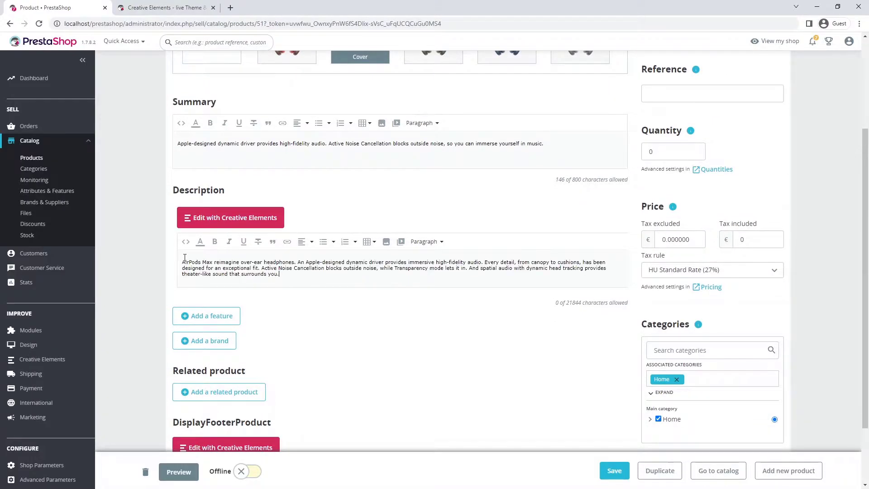
# Add a Frequency Range feature to the product with the customized value "20-22,000 Hz".
pyautogui.scroll(-1, 185, 257)
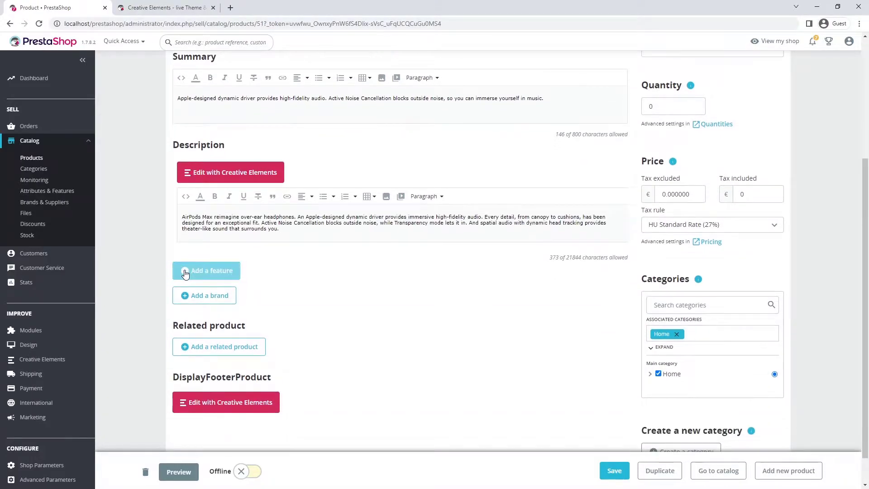
pyautogui.click(185, 270)
pyautogui.scroll(-1, 185, 270)
pyautogui.click(185, 273)
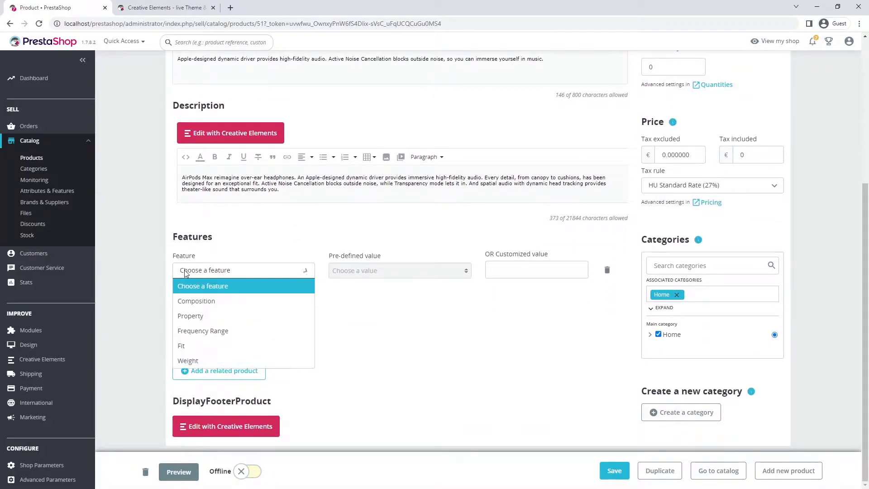
pyautogui.click(182, 334)
pyautogui.click(493, 270)
pyautogui.write('20-22,000 Hz')
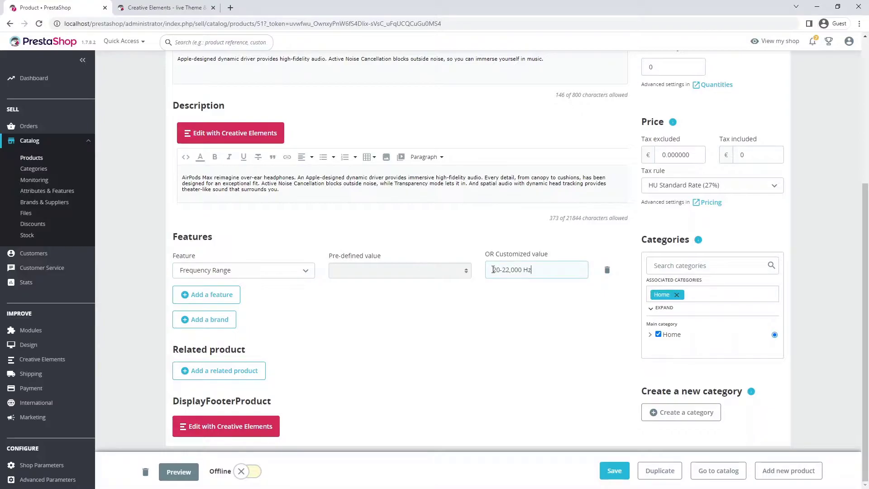
# Add a Fit feature to the product with the customized value "Over-ear".
pyautogui.click(202, 295)
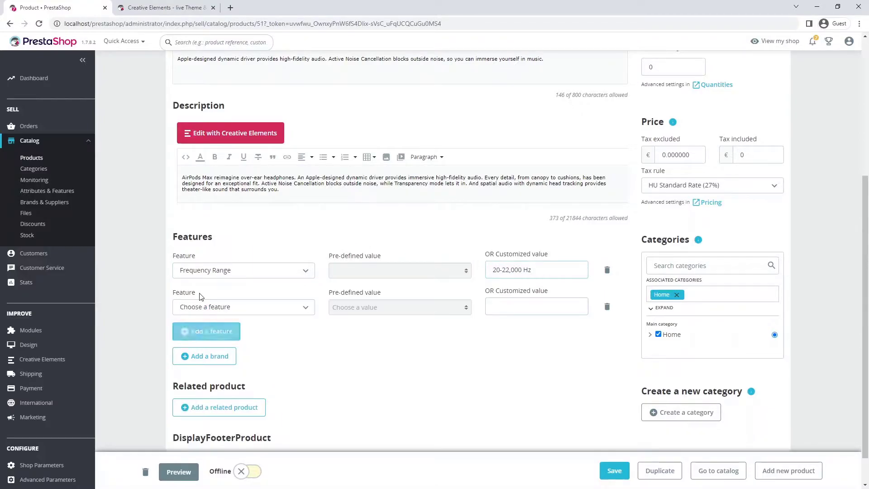
pyautogui.click(199, 307)
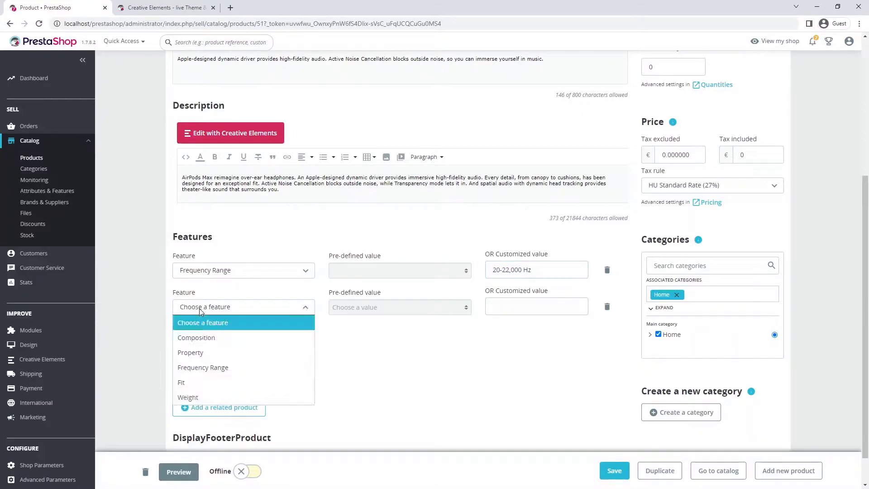
pyautogui.click(197, 383)
pyautogui.write('Over-ear')
# Add a Weight feature to the product with the customized value "323 g".
pyautogui.click(208, 331)
pyautogui.click(213, 343)
pyautogui.click(208, 434)
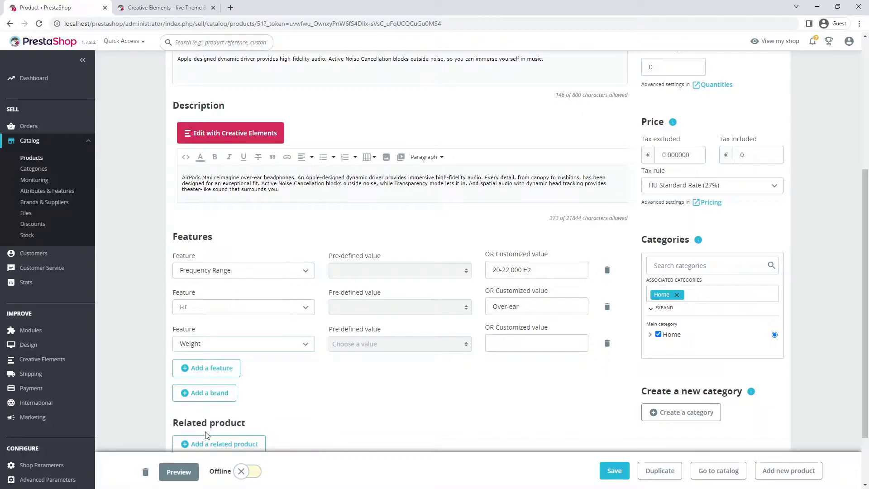
pyautogui.click(501, 345)
pyautogui.write('320 g')
# Add a brand to the product and set it to Apple.
pyautogui.click(212, 393)
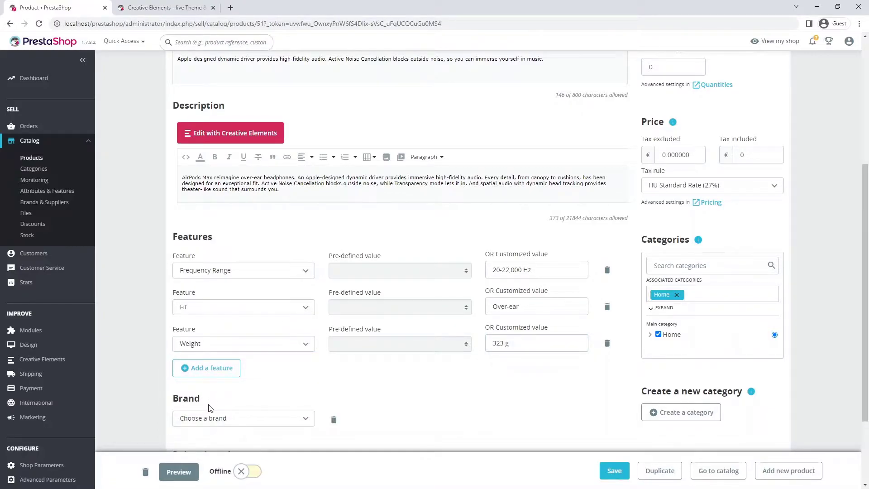
pyautogui.click(211, 419)
pyautogui.click(206, 359)
# Add the Baseus Mini Magnetic Wireless Charger and the AirPods Max Case as related products.
pyautogui.scroll(-3, 413, 378)
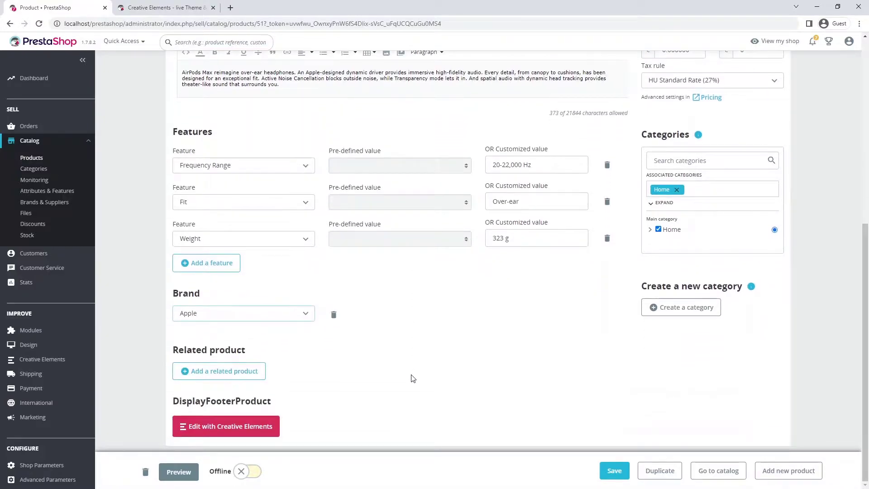
pyautogui.click(230, 371)
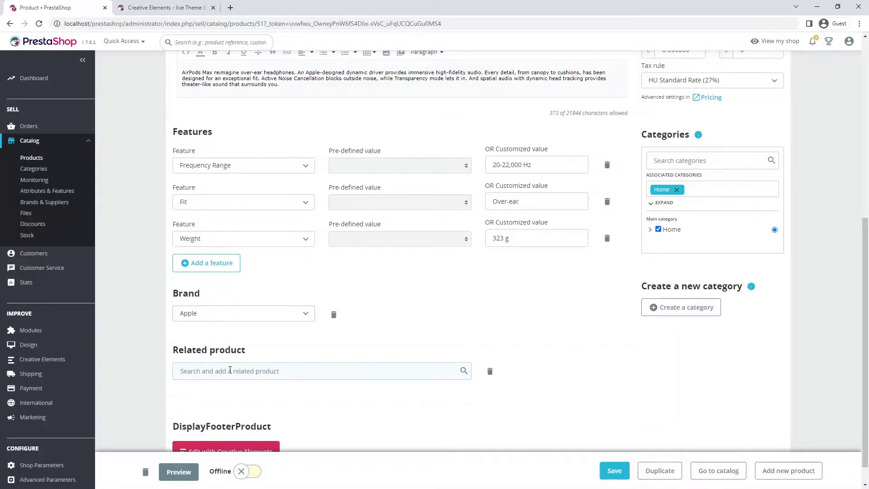
pyautogui.click(218, 371)
pyautogui.write('charger')
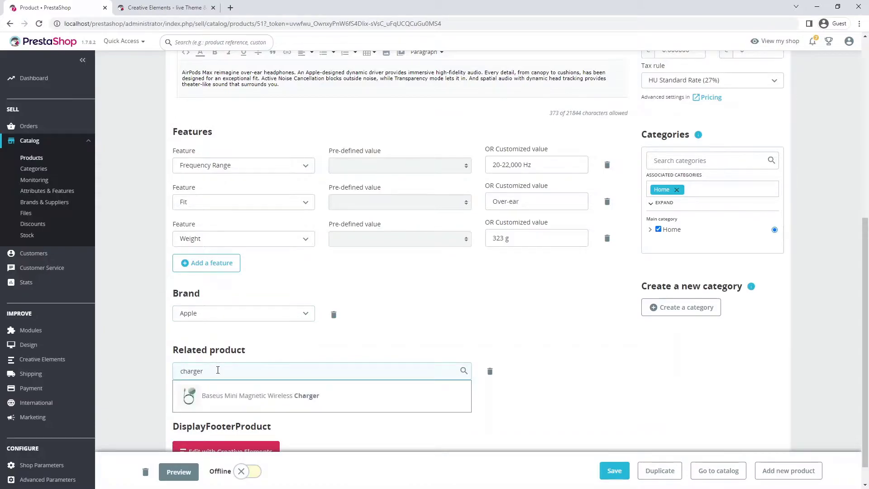
pyautogui.click(219, 397)
pyautogui.write('case')
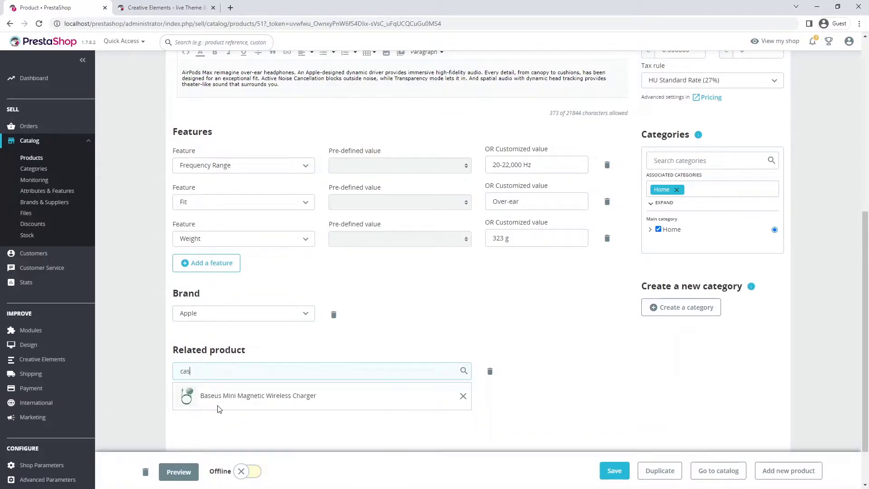
pyautogui.click(208, 420)
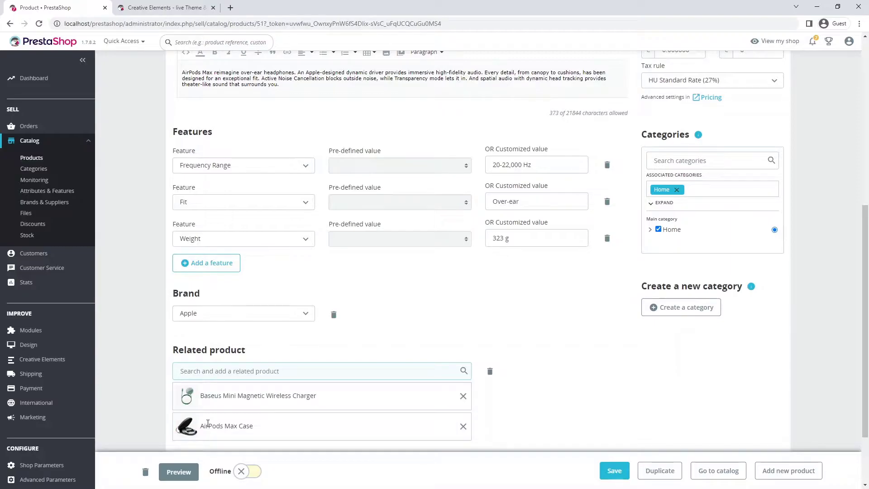
# Add Pad Force and Spigen Ultra Hybrid Pro to the related products.
pyautogui.write('pod')
pyautogui.click(210, 397)
pyautogui.write('spigen')
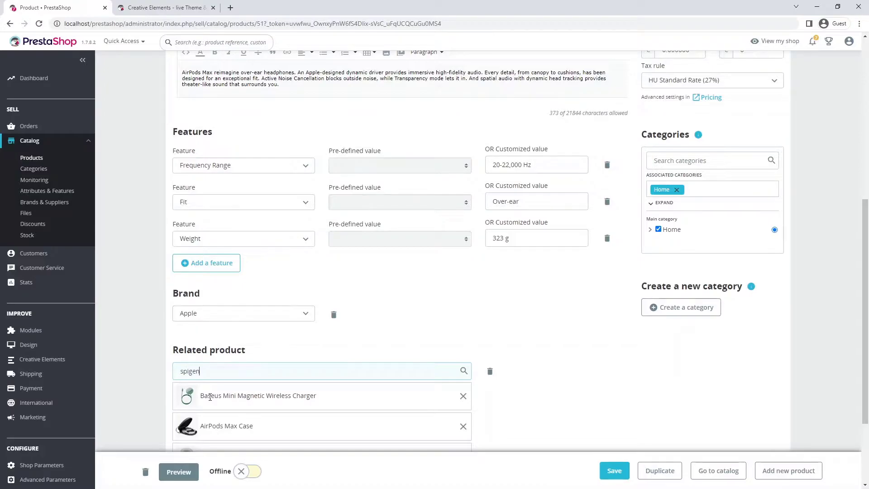
pyautogui.click(210, 398)
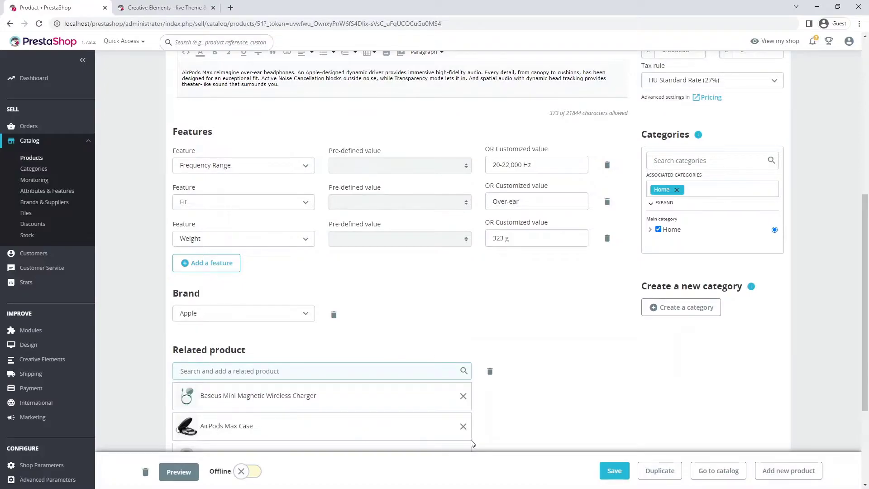
pyautogui.scroll(-3, 555, 396)
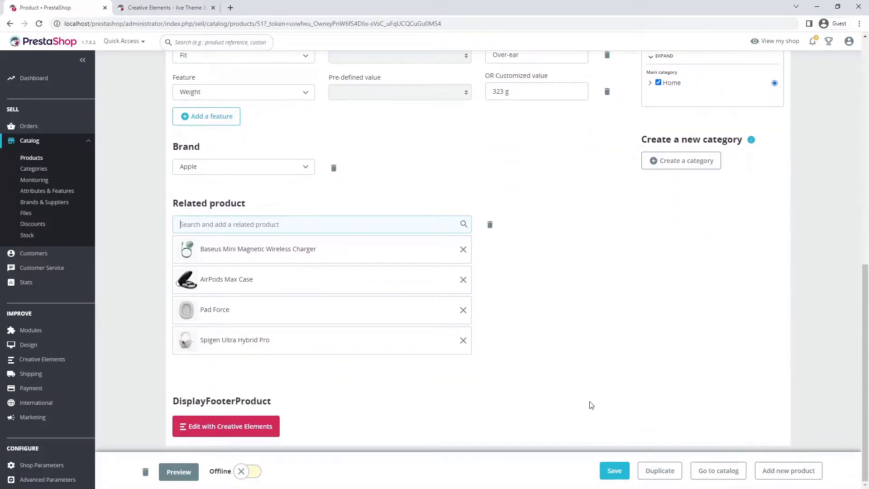
# Associate the product with the Electronics category under Home and make Electronics its main category.
pyautogui.scroll(4, 815, 343)
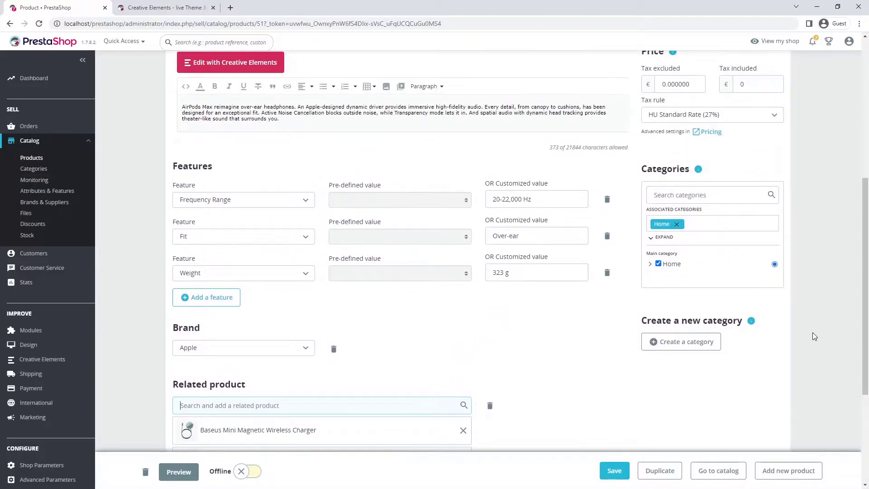
pyautogui.click(650, 264)
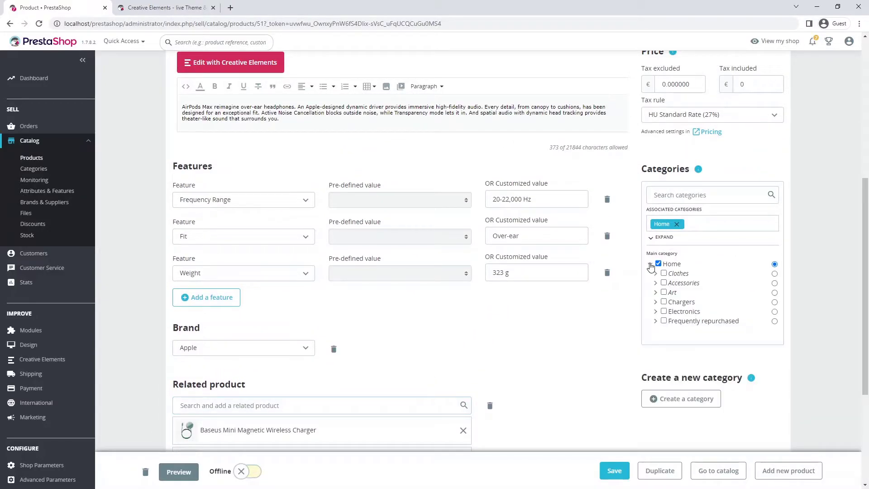
pyautogui.click(664, 311)
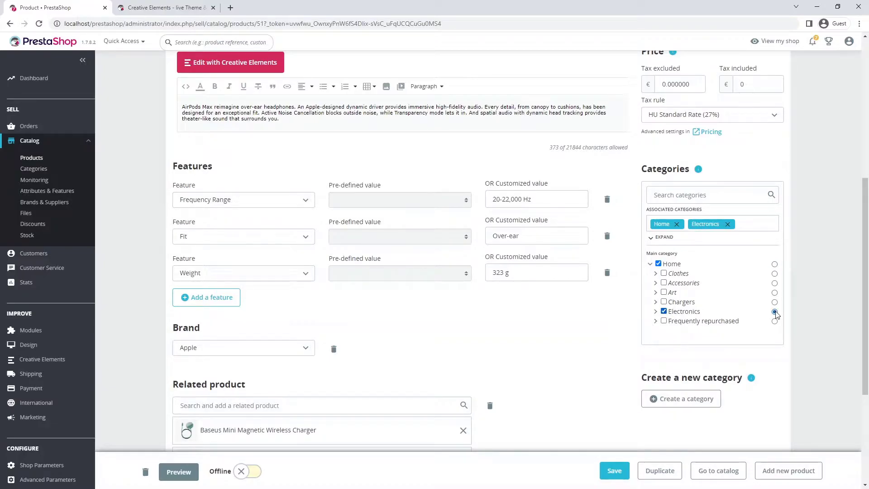
pyautogui.scroll(4, 816, 277)
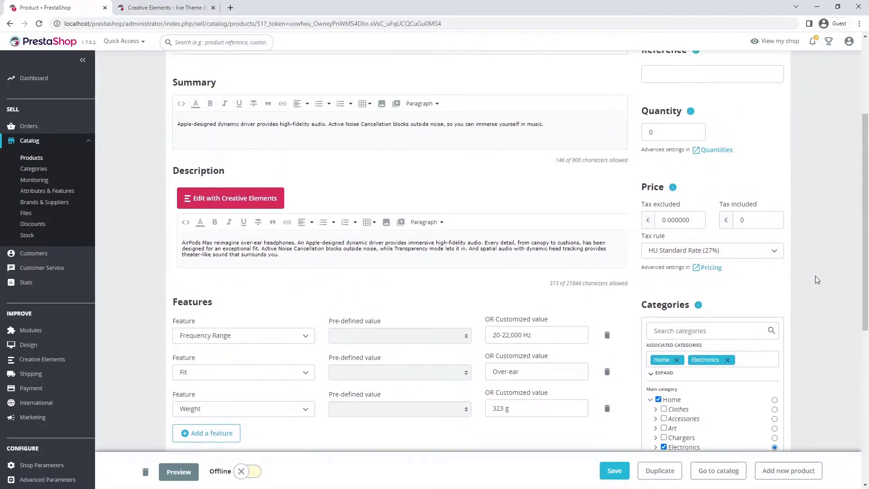
# Set the product's tax rule to No tax and its tax-included price to 599.99 euros.
pyautogui.click(770, 301)
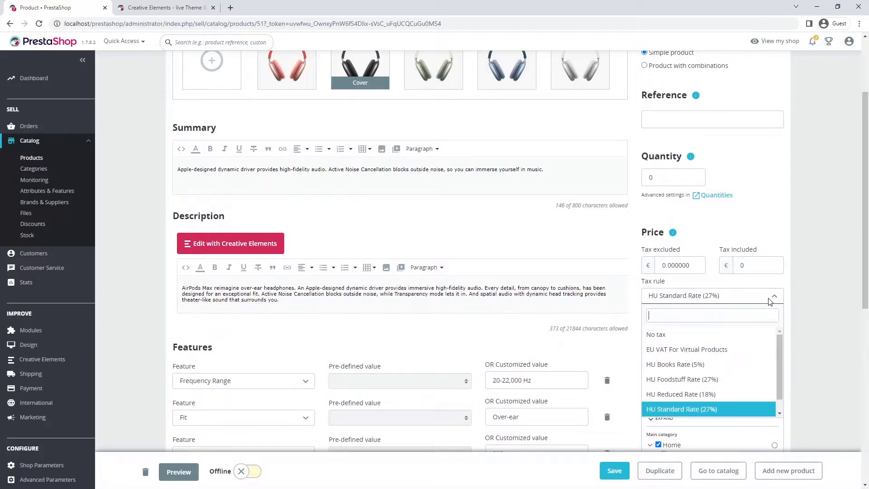
pyautogui.click(767, 337)
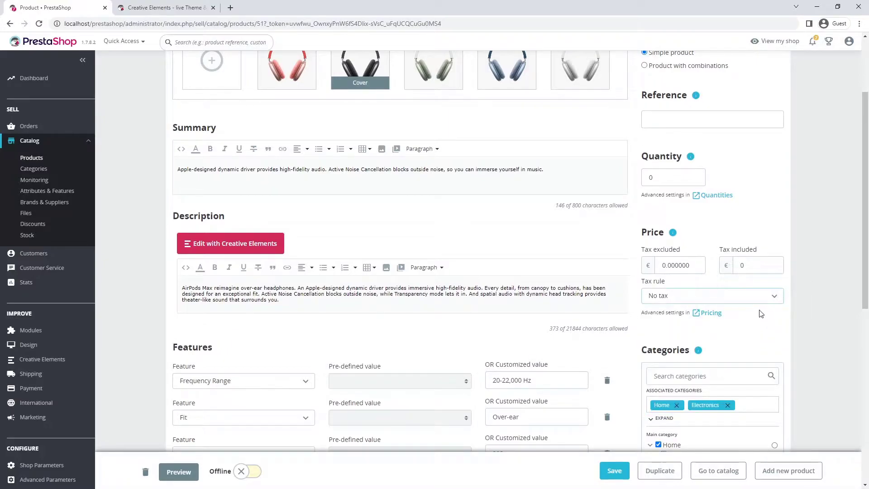
pyautogui.doubleClick(743, 271)
pyautogui.write('599,99')
pyautogui.scroll(3, 739, 271)
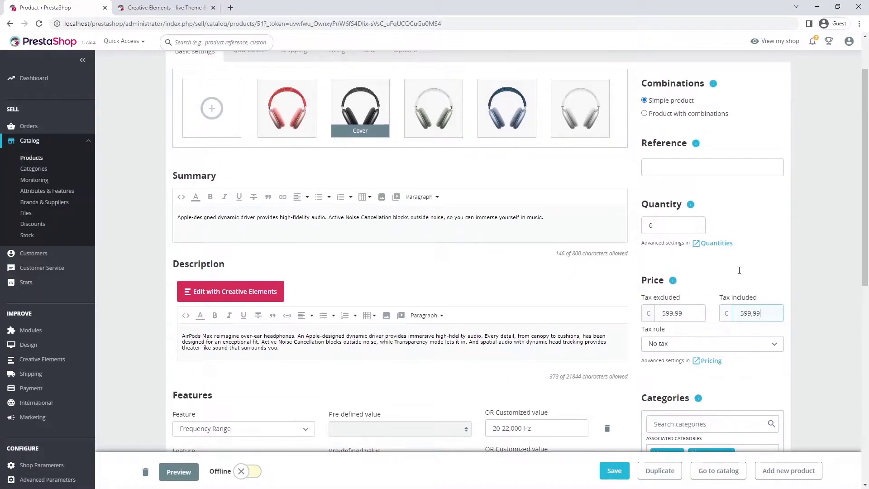
# Set the product reference to AAPM1234 and change the product to one with combinations.
pyautogui.click(652, 229)
pyautogui.write('AAPM1234')
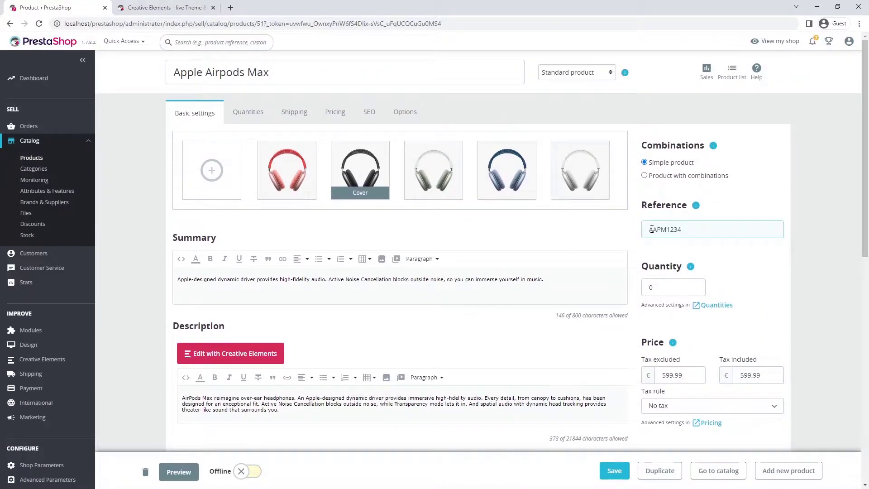
pyautogui.click(645, 175)
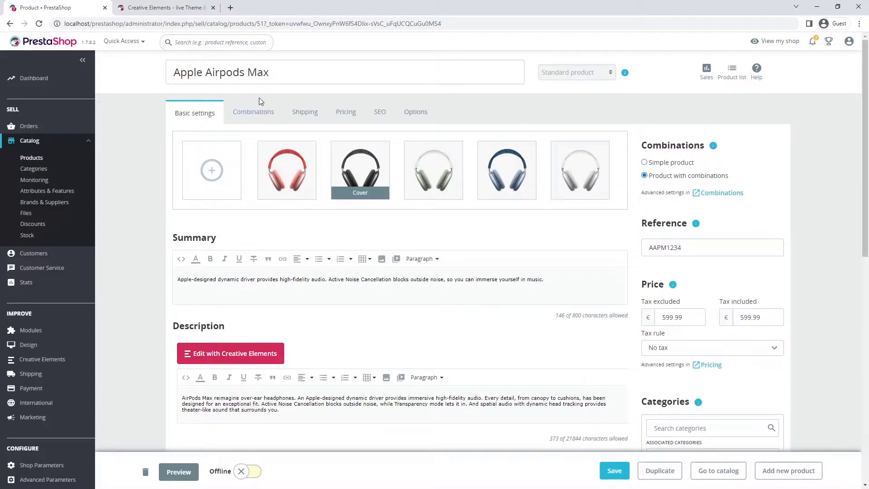
# Select the sizes S, M and L as attributes for the product combinations.
pyautogui.click(254, 111)
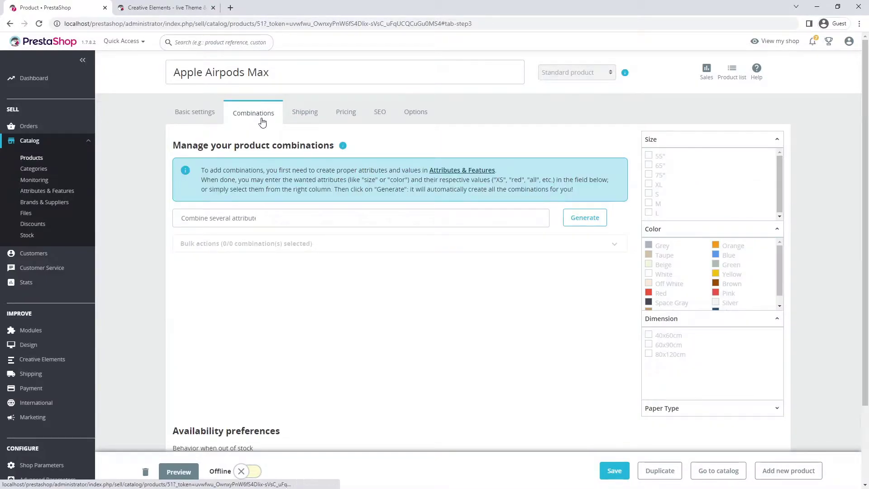
pyautogui.click(650, 194)
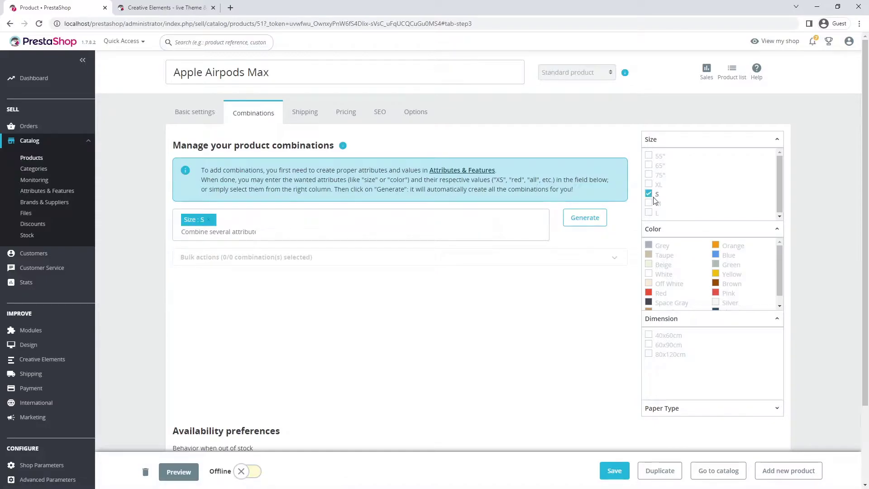
pyautogui.click(650, 203)
pyautogui.click(650, 213)
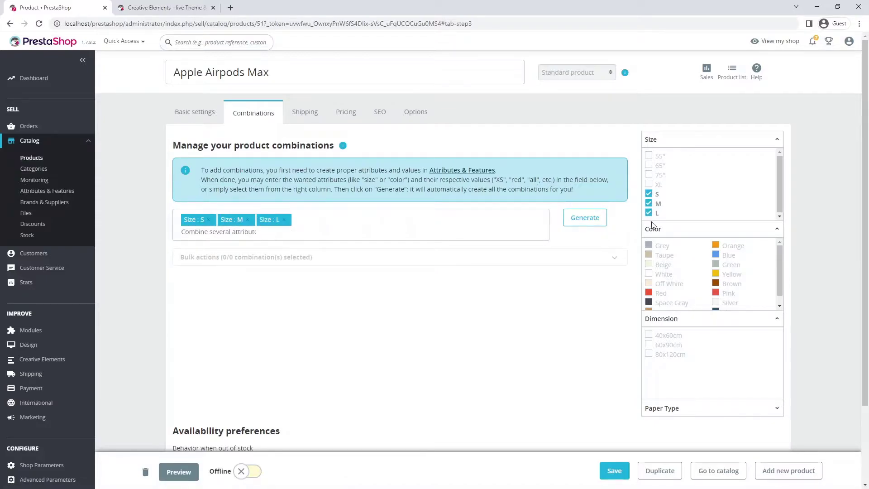
# Add the colors Green, Pink, Space Gray, Silver and Sky Blue, and generate the product combinations.
pyautogui.click(716, 265)
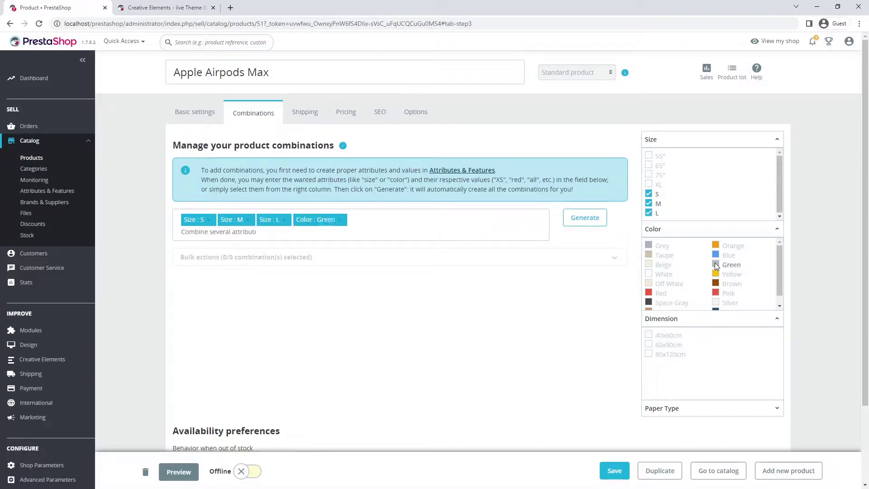
pyautogui.click(710, 294)
pyautogui.click(651, 304)
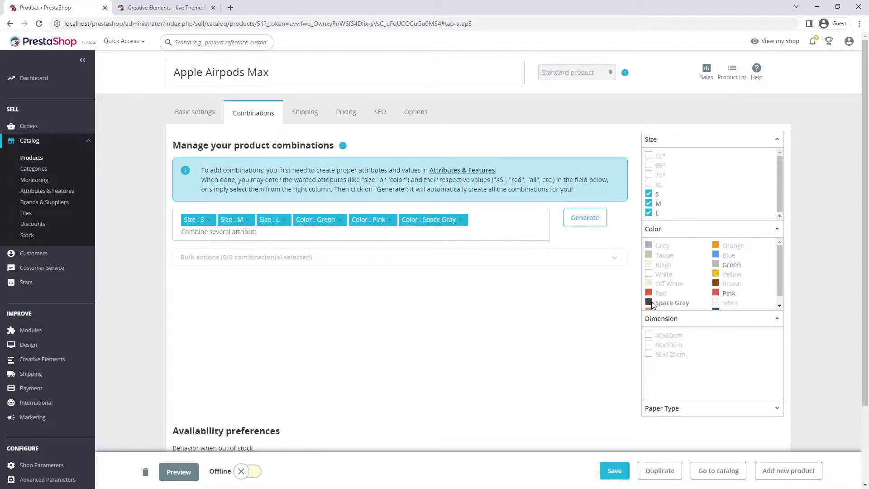
pyautogui.click(717, 304)
pyautogui.scroll(-1, 719, 306)
pyautogui.click(718, 304)
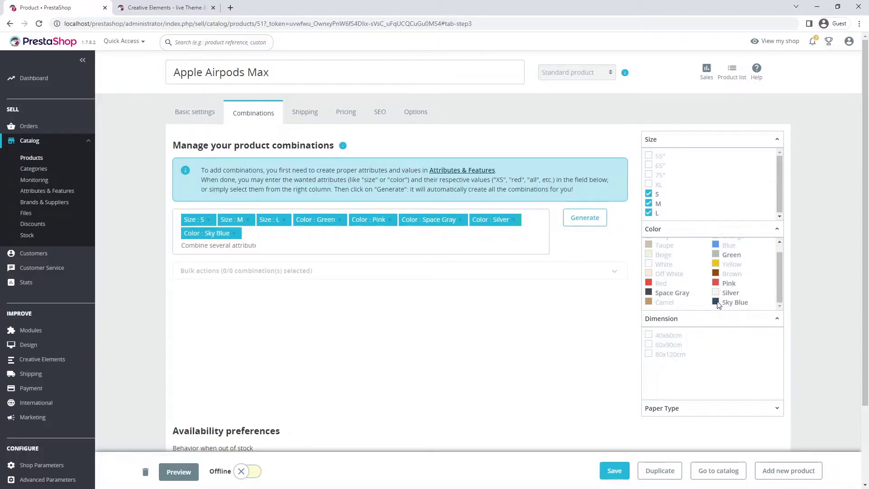
pyautogui.click(585, 218)
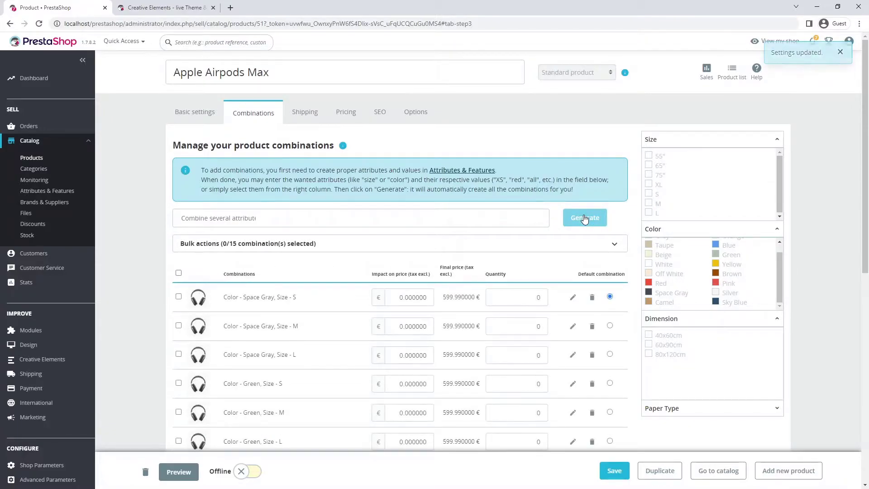
# Give the Space Gray, size S combination a quantity of 2 and the black headphones image, then return to the product.
pyautogui.scroll(-2, 585, 218)
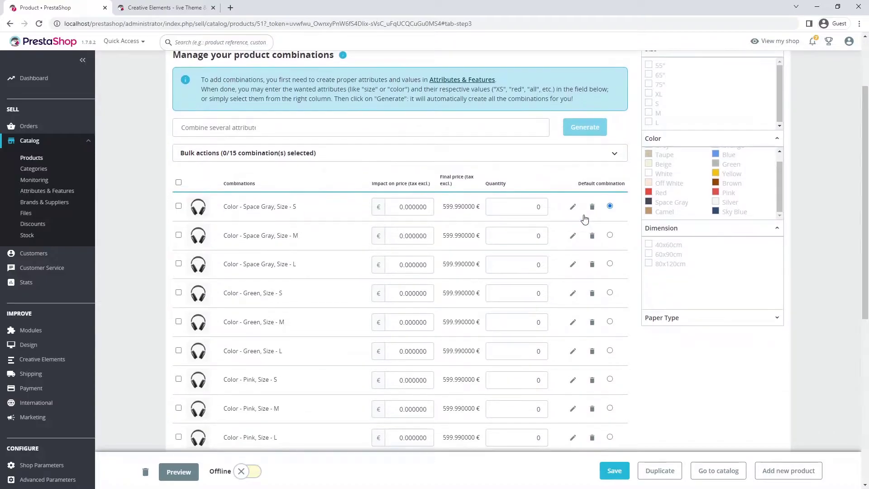
pyautogui.click(573, 208)
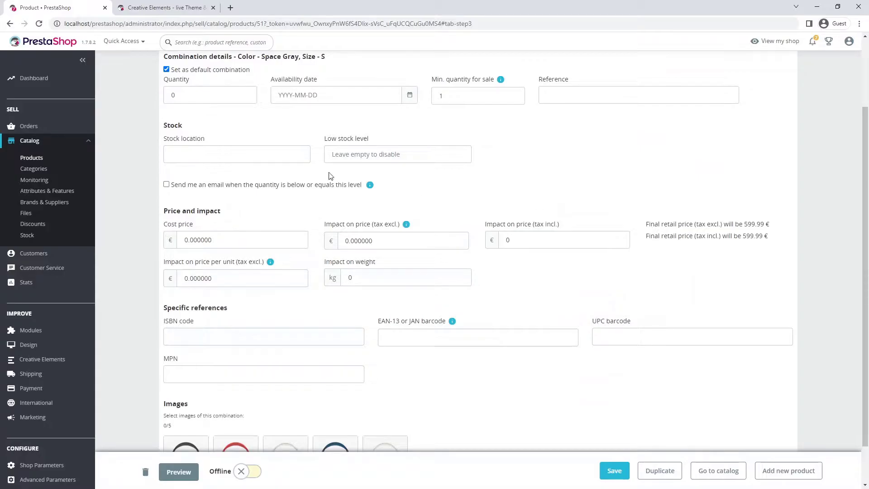
pyautogui.scroll(-1, 170, 151)
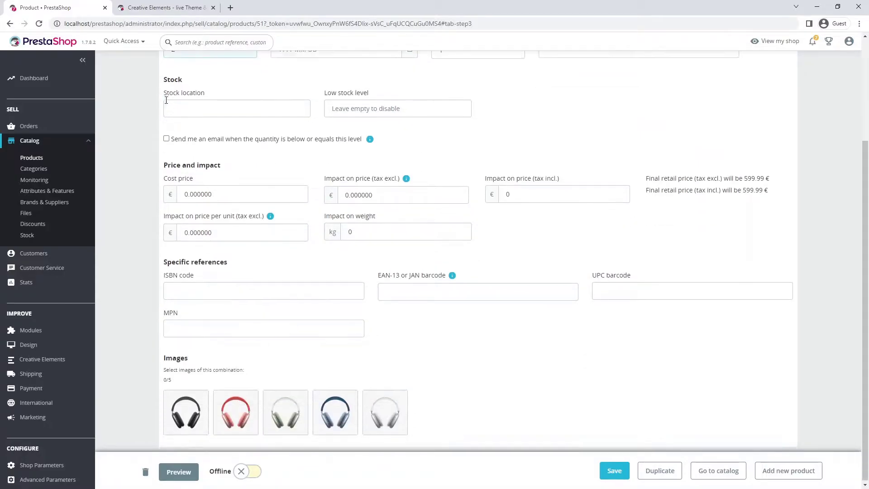
pyautogui.click(184, 424)
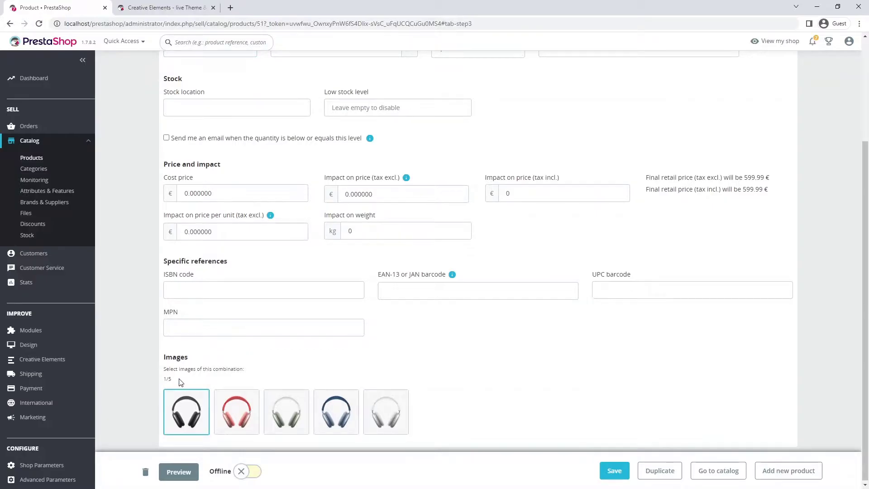
pyautogui.scroll(3, 186, 294)
pyautogui.click(194, 133)
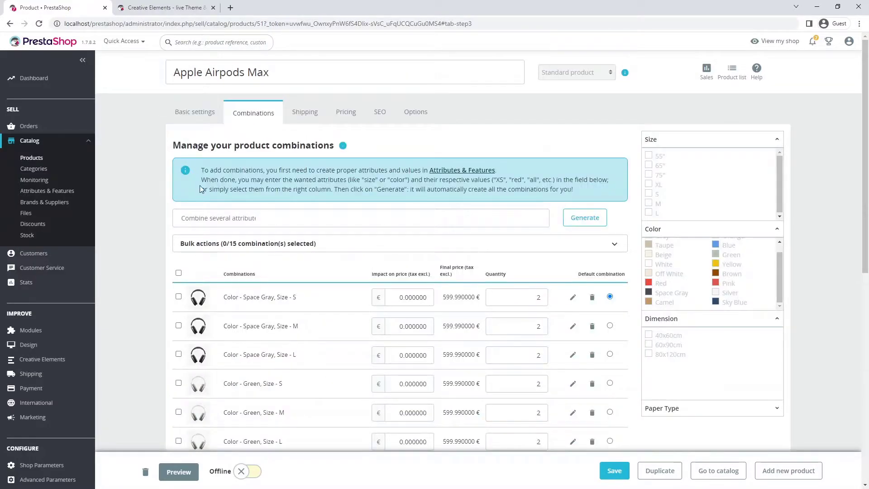
# Review the combination list and the product's availability, shipping, pricing, SEO and further option settings.
pyautogui.scroll(-7, 606, 328)
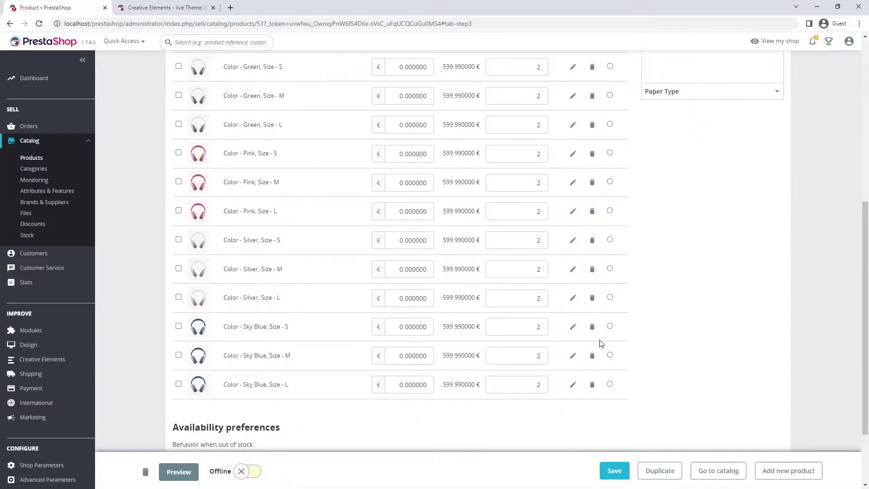
pyautogui.scroll(-2, 589, 344)
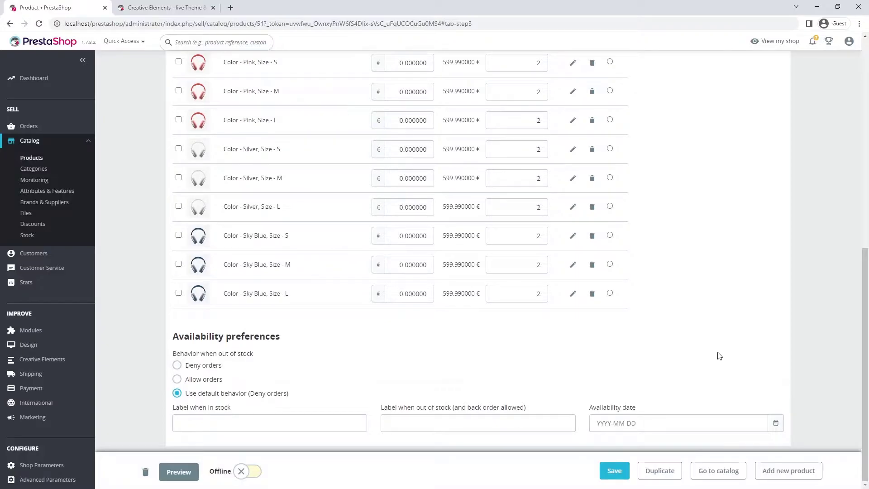
pyautogui.scroll(9, 717, 354)
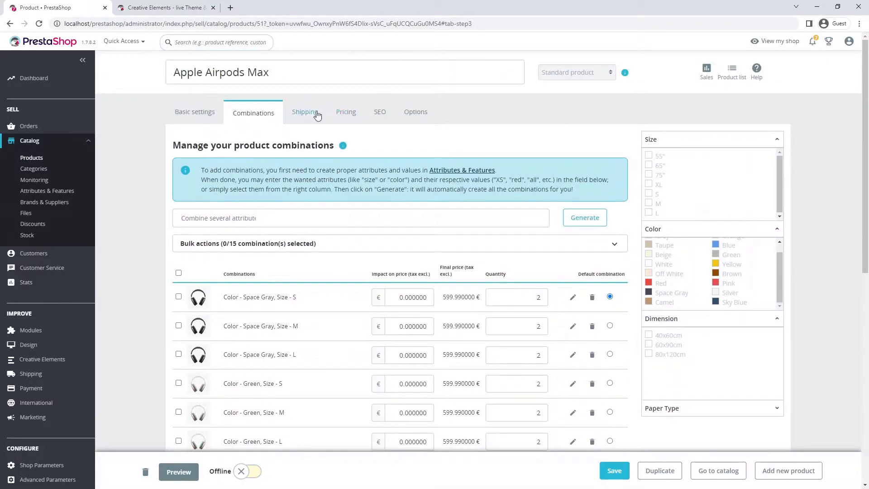
pyautogui.click(311, 118)
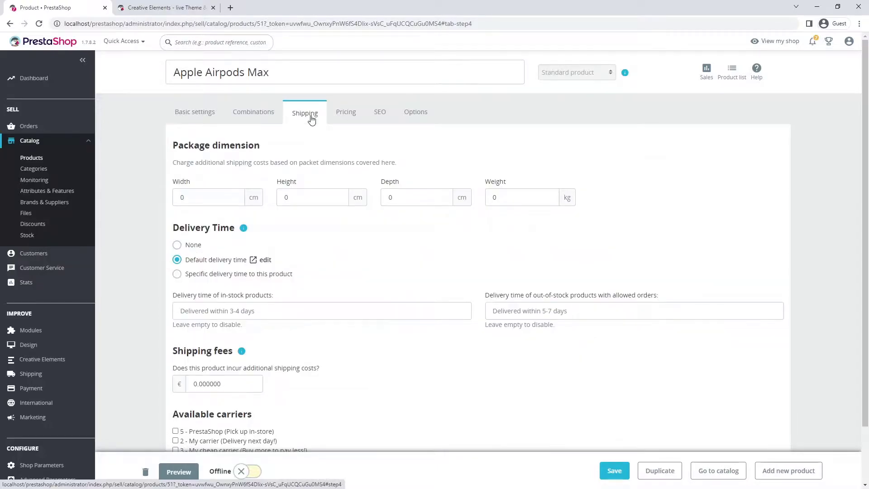
pyautogui.scroll(-2, 312, 119)
pyautogui.scroll(2, 311, 119)
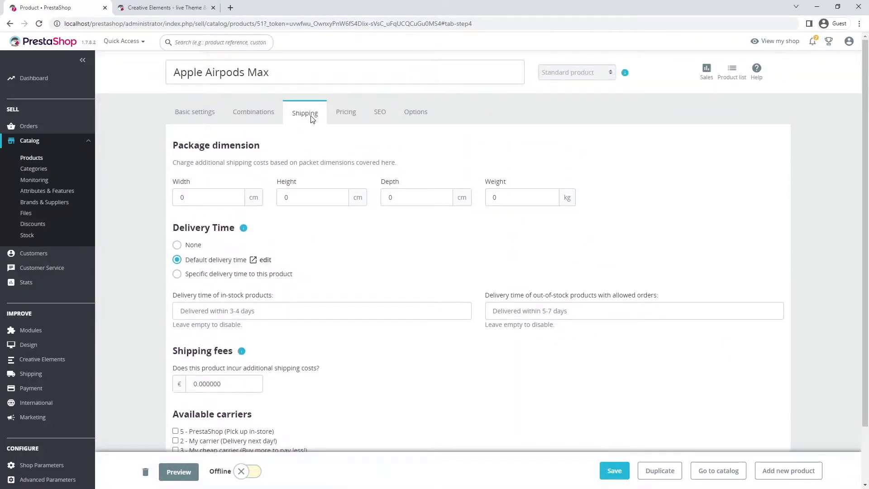
pyautogui.click(347, 120)
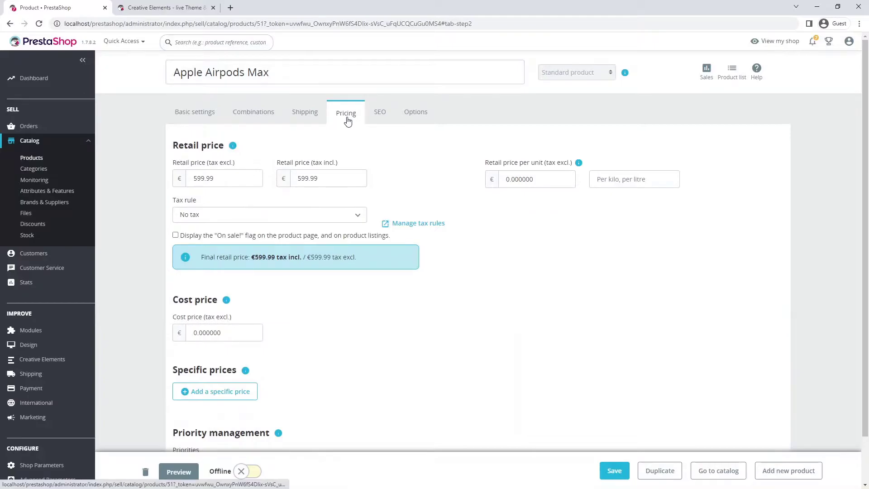
pyautogui.scroll(-2, 348, 120)
pyautogui.scroll(2, 348, 119)
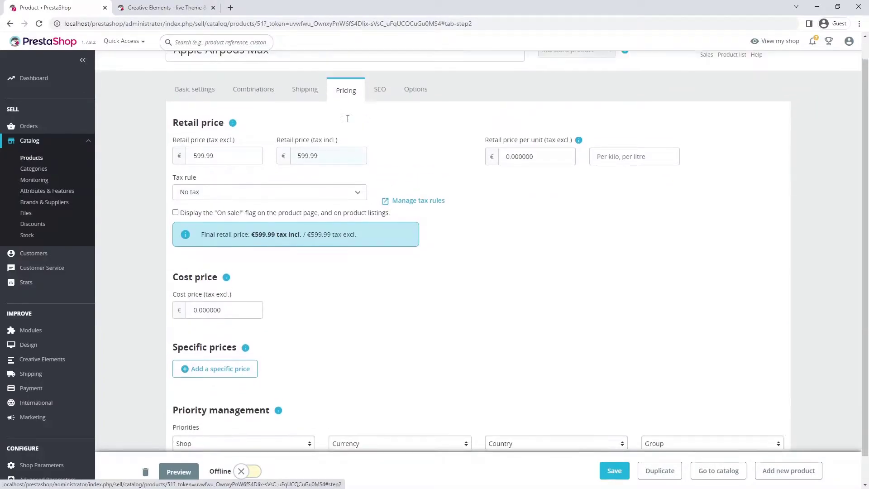
pyautogui.click(382, 114)
pyautogui.scroll(-3, 384, 117)
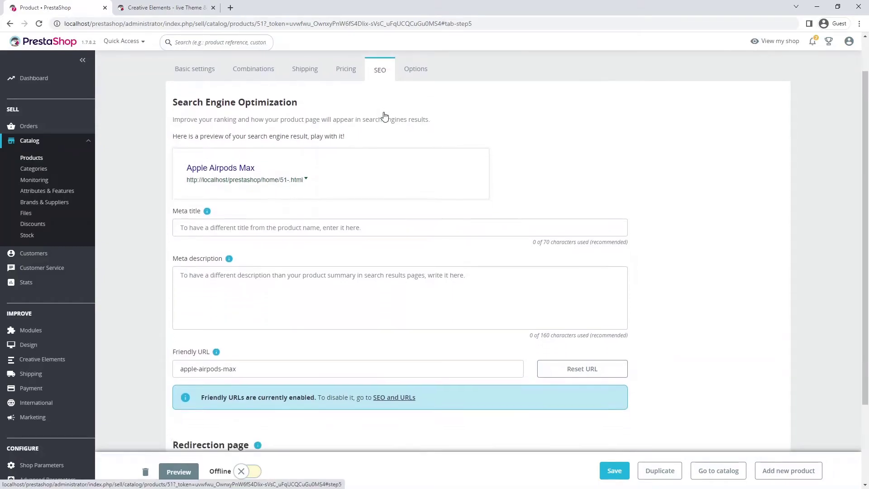
pyautogui.scroll(3, 385, 117)
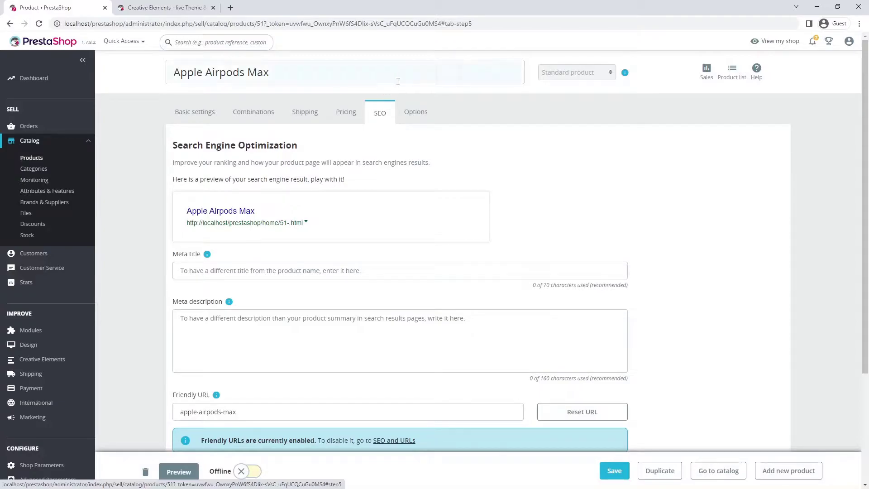
pyautogui.click(413, 114)
pyautogui.scroll(-7, 413, 115)
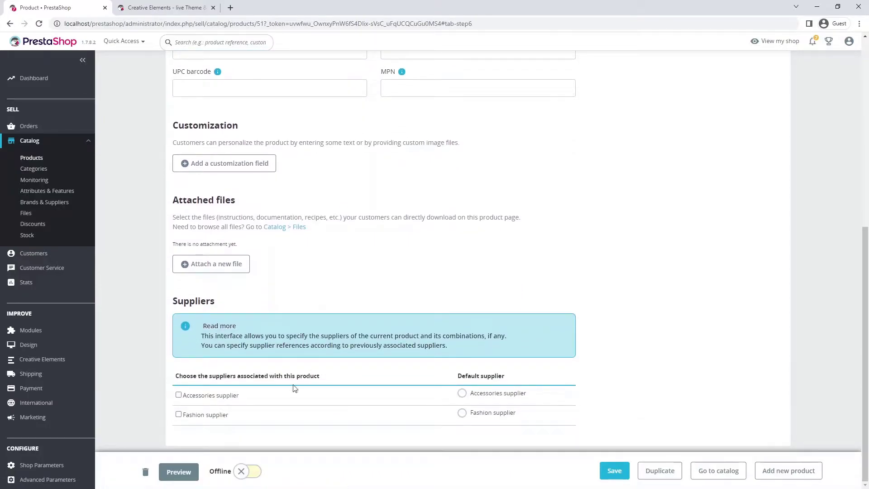
# Put the product online and save it.
pyautogui.click(242, 471)
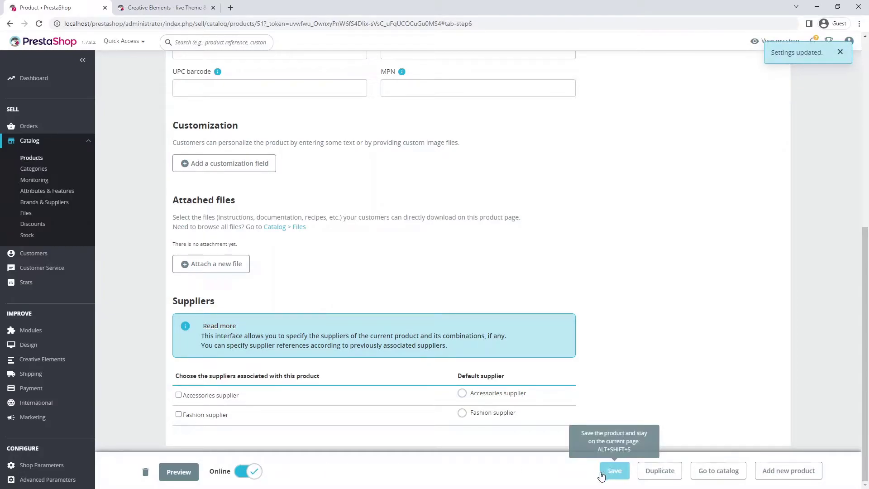
# Create and save a Theme Builder template titled "electro product page" with type Product Page, and open it for editing with Creative Elements.
pyautogui.moveTo(45, 359)
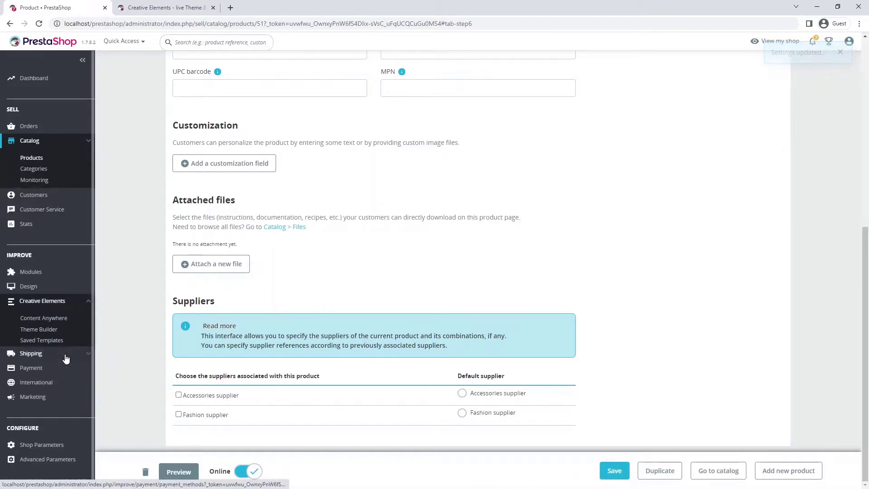
pyautogui.click(59, 289)
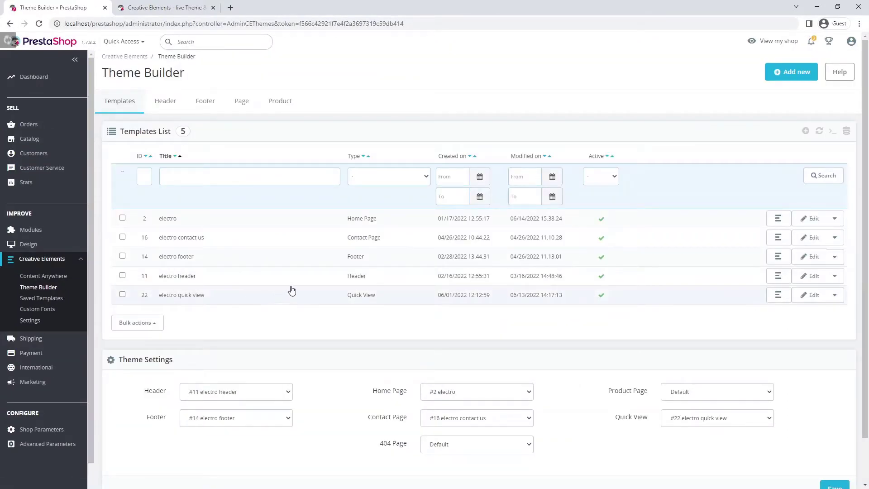
pyautogui.click(798, 77)
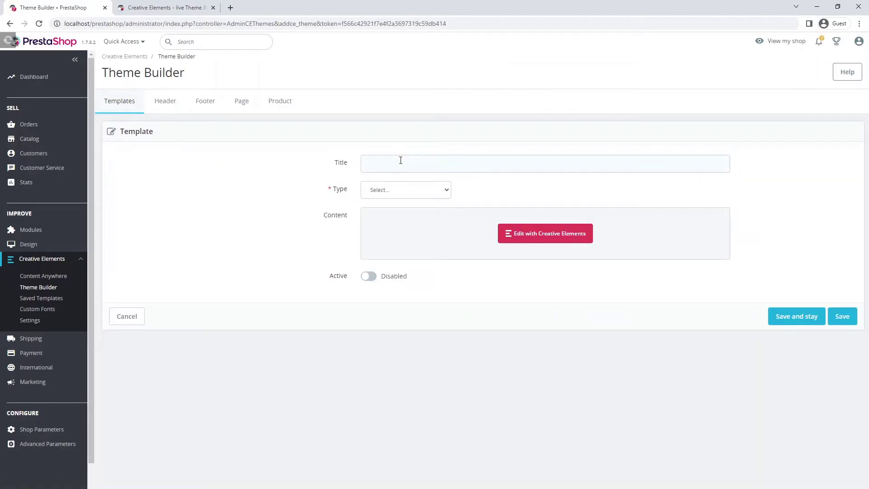
pyautogui.click(400, 162)
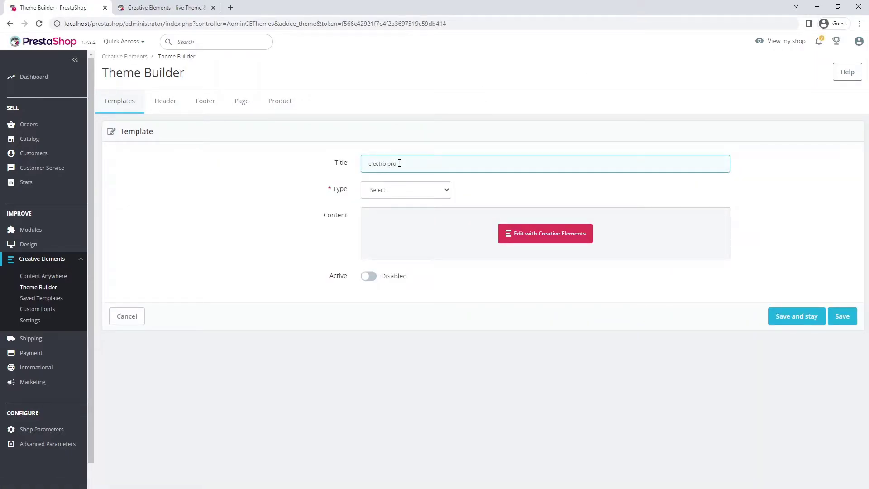
pyautogui.write('electro product page')
pyautogui.click(399, 195)
pyautogui.click(392, 243)
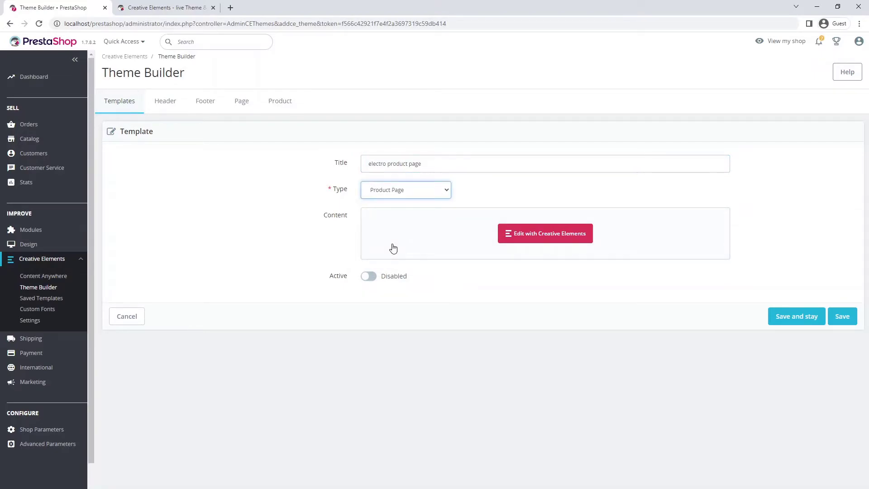
pyautogui.click(779, 321)
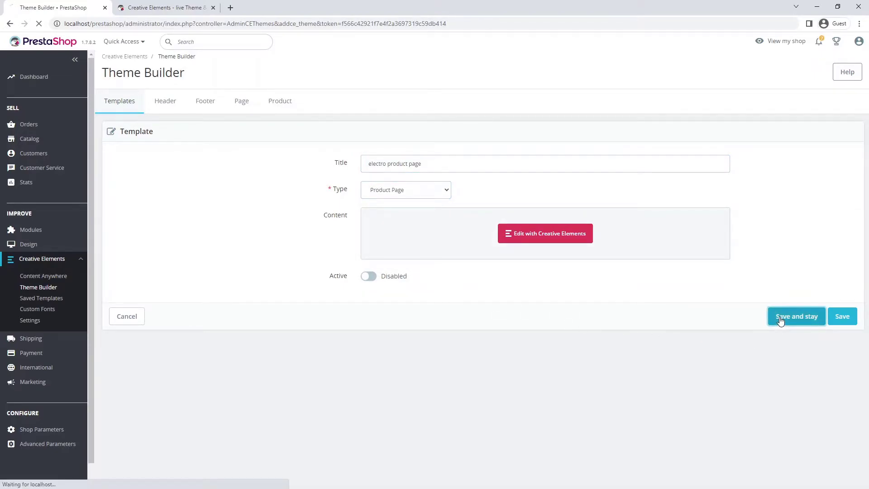
pyautogui.click(563, 263)
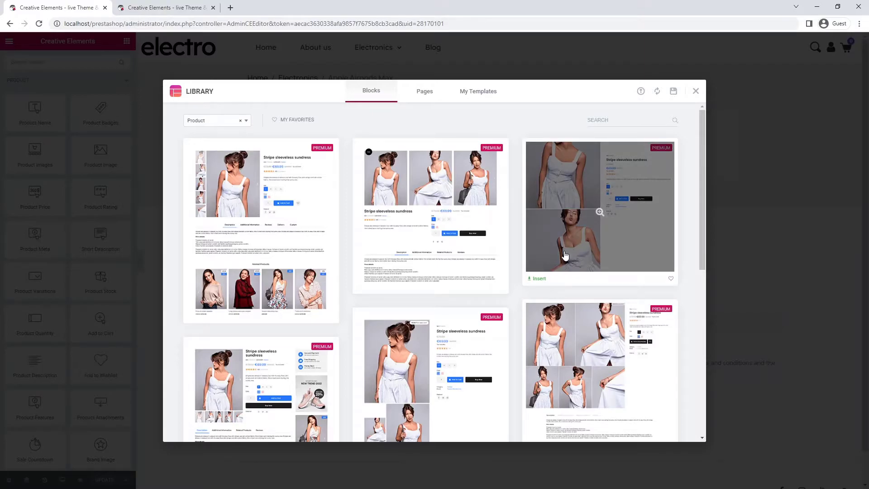
# Browse the library's Product blocks and insert the first sundress layout, with a vertical thumbnail gallery and related products.
pyautogui.scroll(-2, 693, 242)
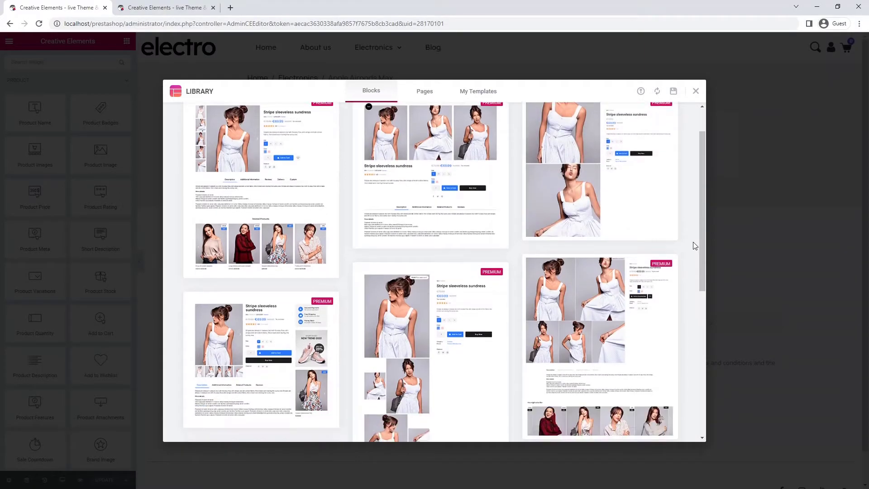
pyautogui.scroll(-5, 695, 246)
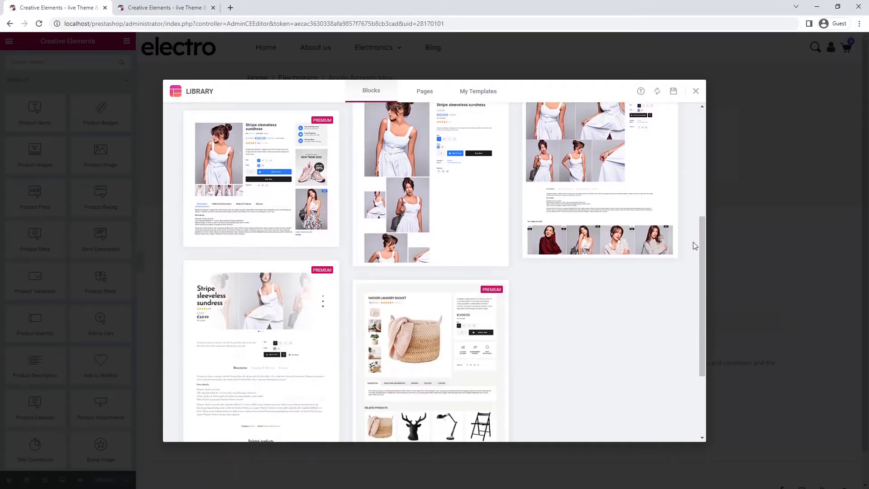
pyautogui.scroll(-1, 695, 246)
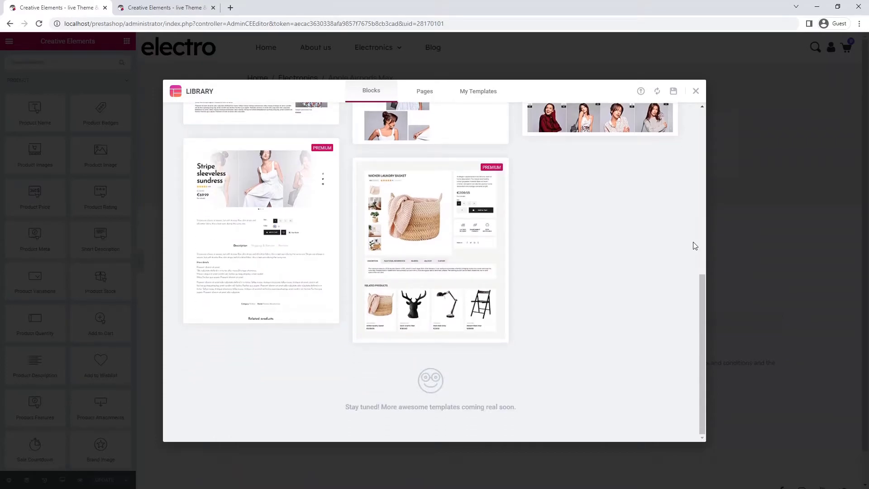
pyautogui.scroll(4, 696, 246)
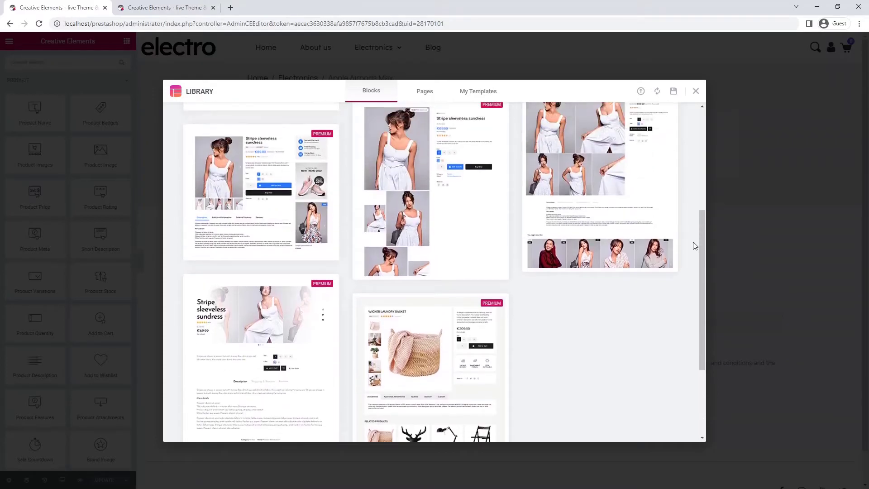
pyautogui.scroll(7, 695, 246)
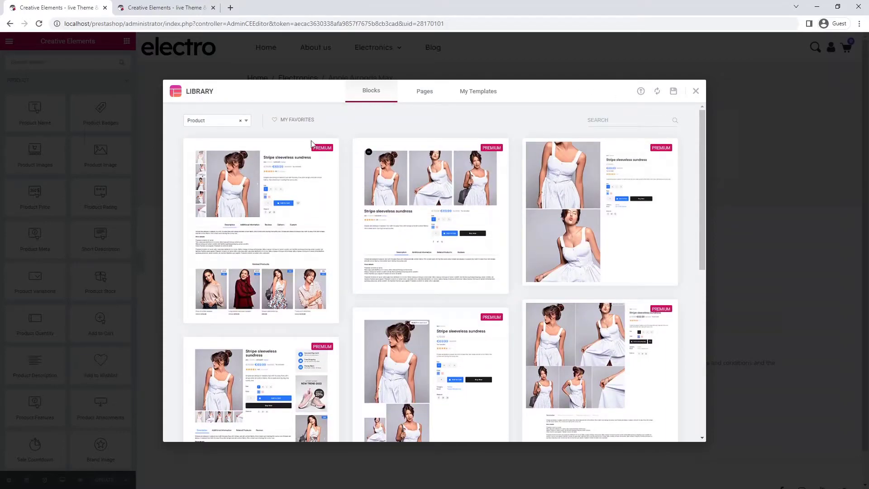
pyautogui.click(273, 235)
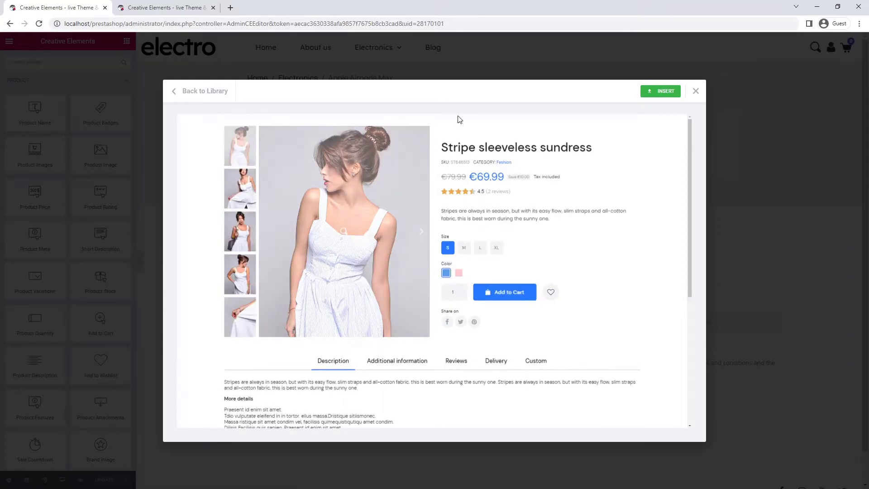
pyautogui.click(660, 92)
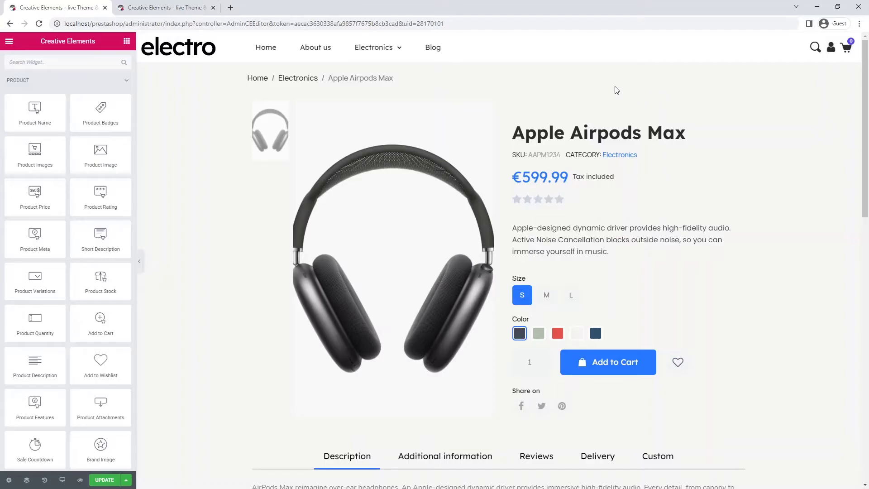
# Set the product page template's layout to CE Full Width.
pyautogui.click(10, 482)
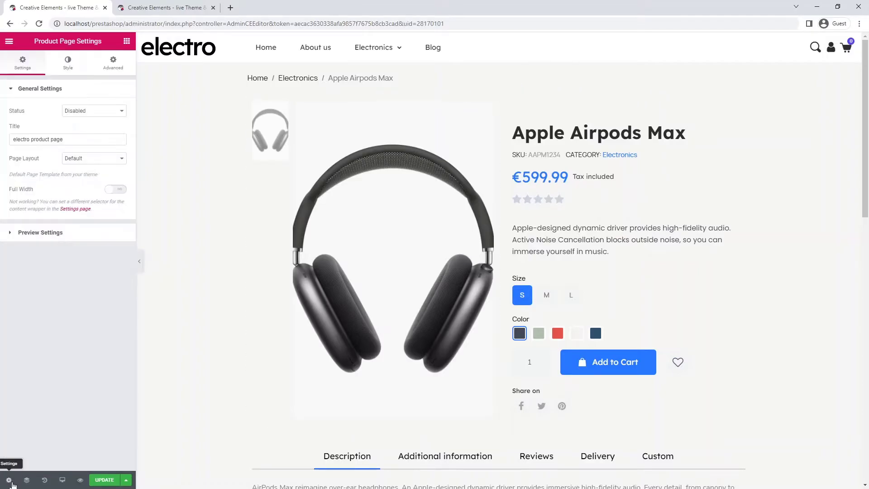
pyautogui.click(102, 161)
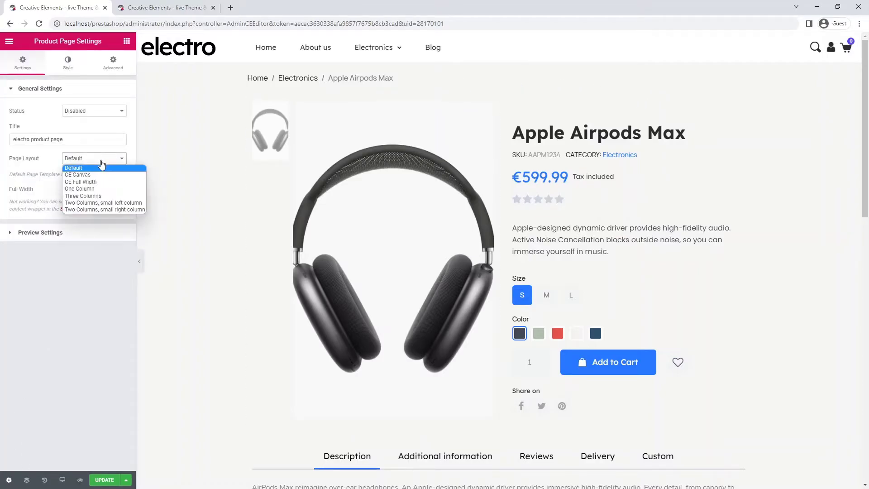
pyautogui.click(101, 182)
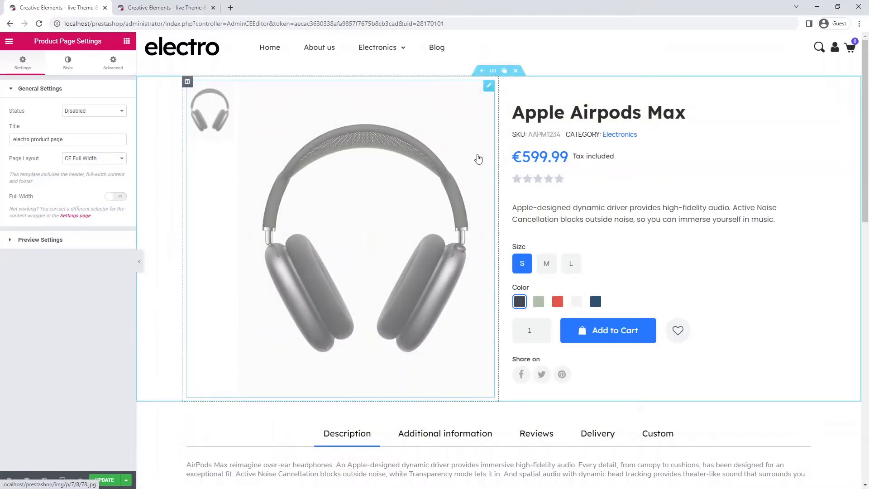
# Close the enlarged headphones image and delete the Product Images slideshow widget beside the product details.
pyautogui.click(478, 157)
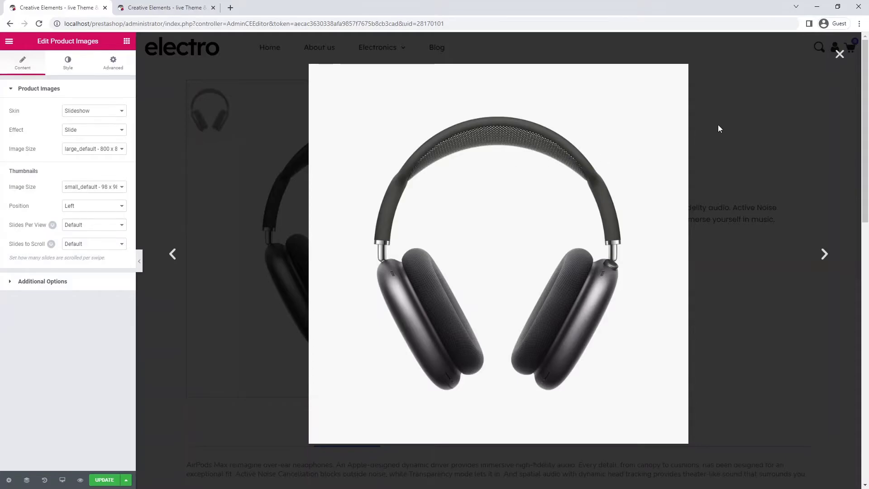
pyautogui.click(839, 54)
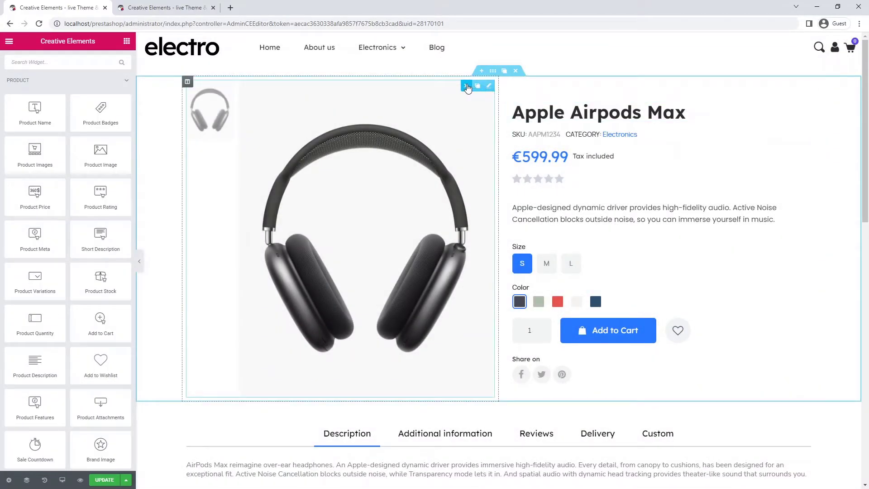
pyautogui.click(467, 86)
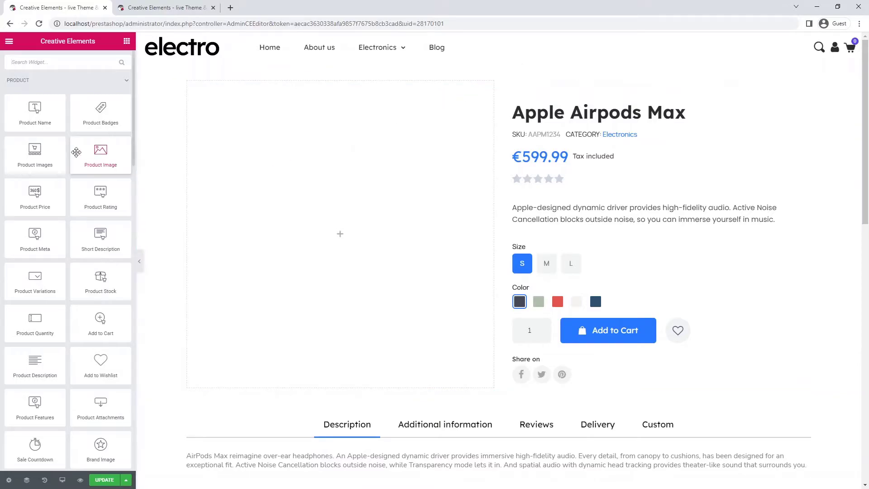
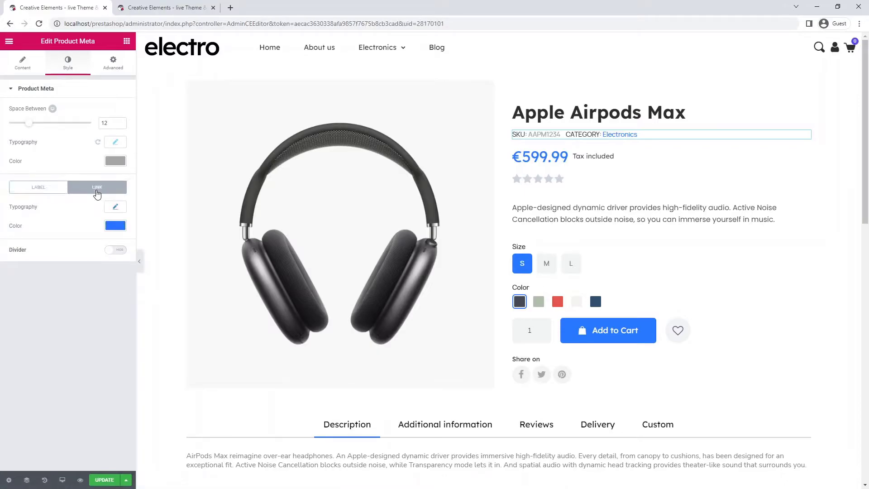
# Set the Product Meta link color to the purple preset swatch.
pyautogui.click(115, 226)
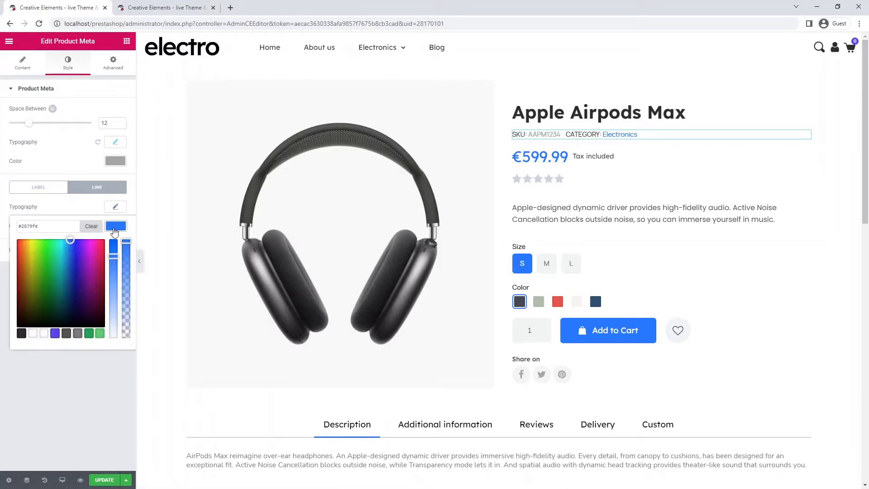
pyautogui.click(54, 335)
pyautogui.click(115, 227)
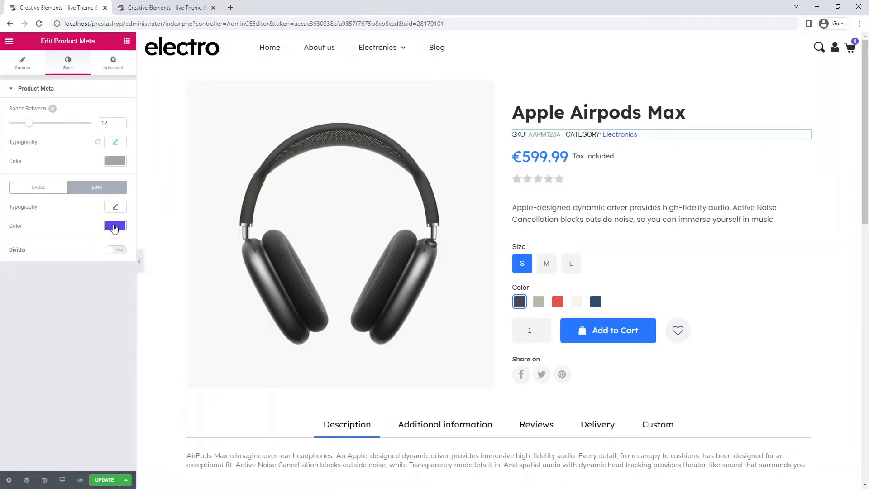
# Set the Product Price typography to the Nunito Sans font family.
pyautogui.click(628, 156)
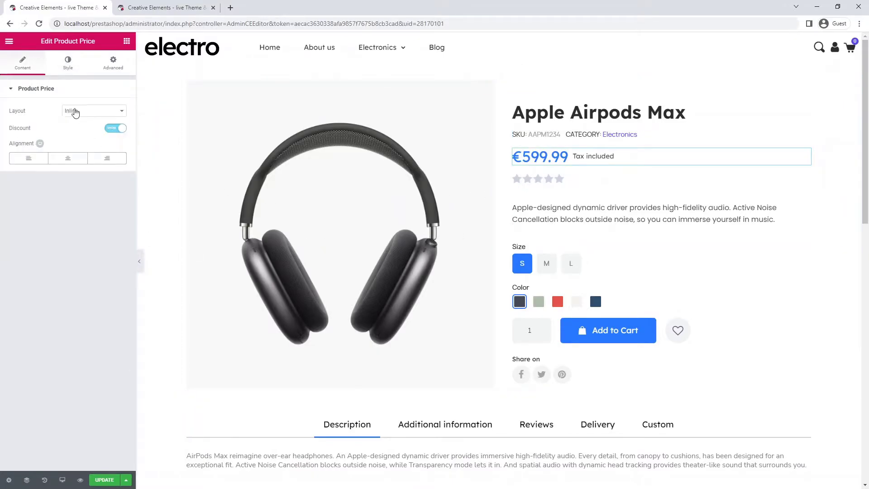
pyautogui.click(64, 64)
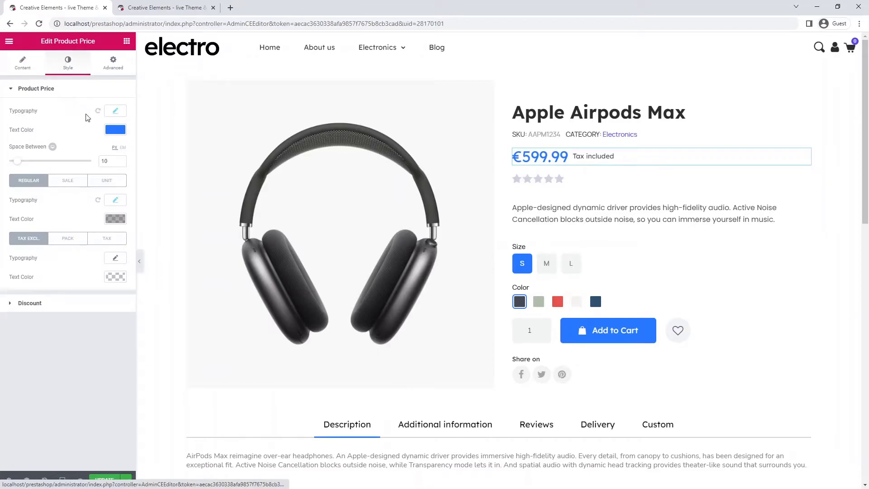
pyautogui.click(117, 112)
pyautogui.click(107, 136)
pyautogui.write('nun')
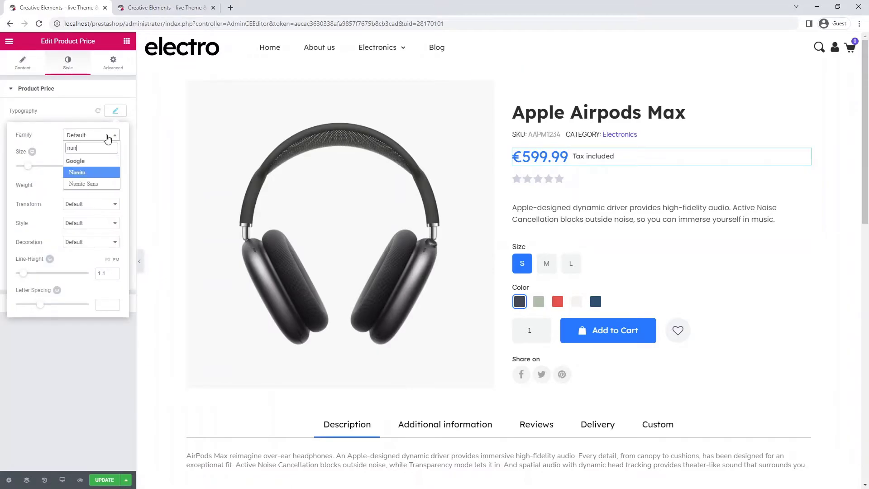
pyautogui.click(111, 183)
pyautogui.click(111, 185)
pyautogui.click(102, 230)
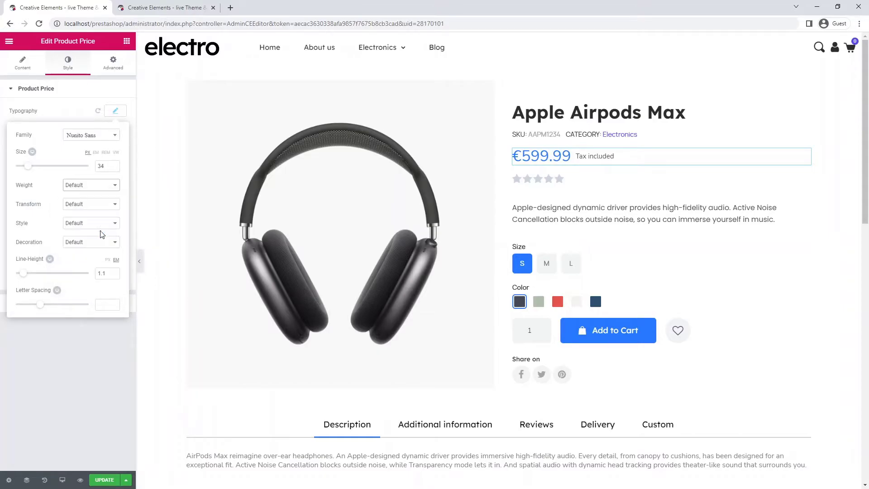
pyautogui.click(114, 111)
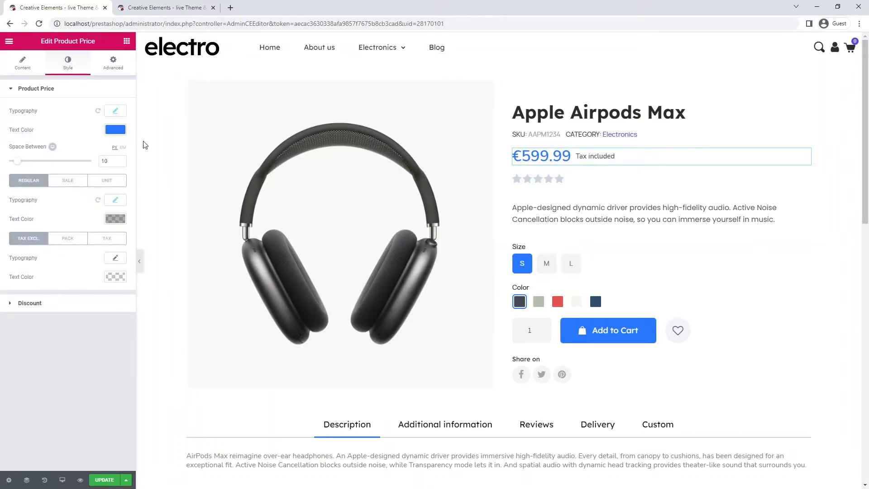
# Turn on Hide Empty for the Product Rating widget and briefly preview the page without the editing controls.
pyautogui.click(600, 180)
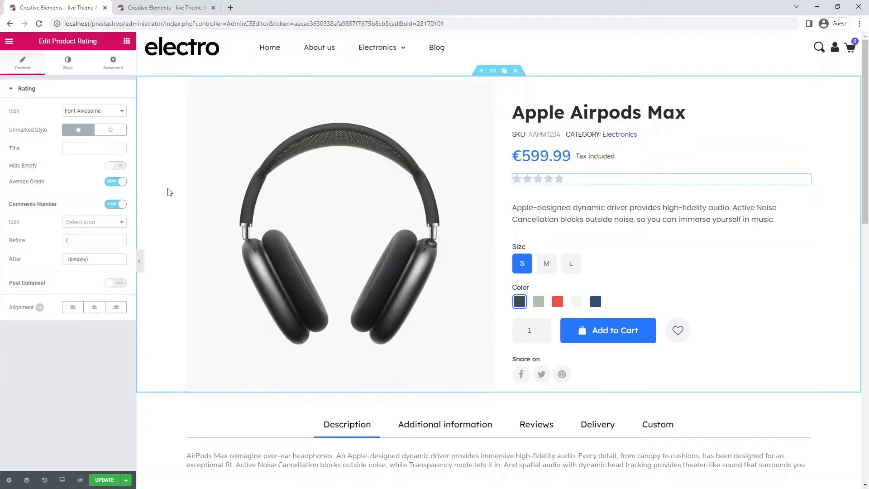
pyautogui.click(113, 167)
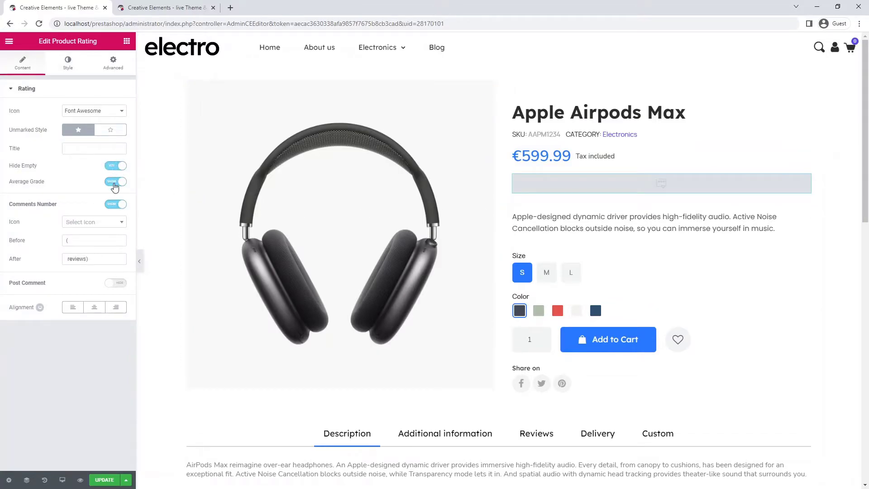
pyautogui.click(140, 261)
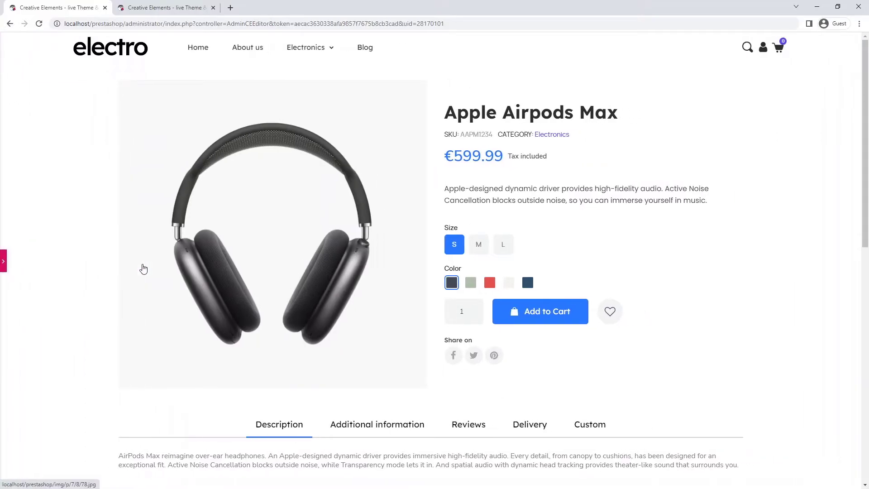
pyautogui.click(3, 261)
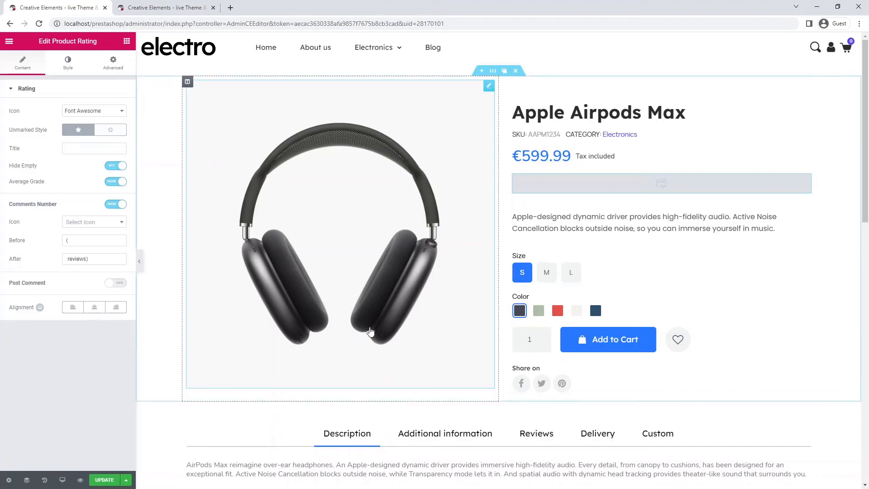
# Set the Product Variations radio buttons to 15 spacing and a minimum width of 100 px.
pyautogui.click(706, 275)
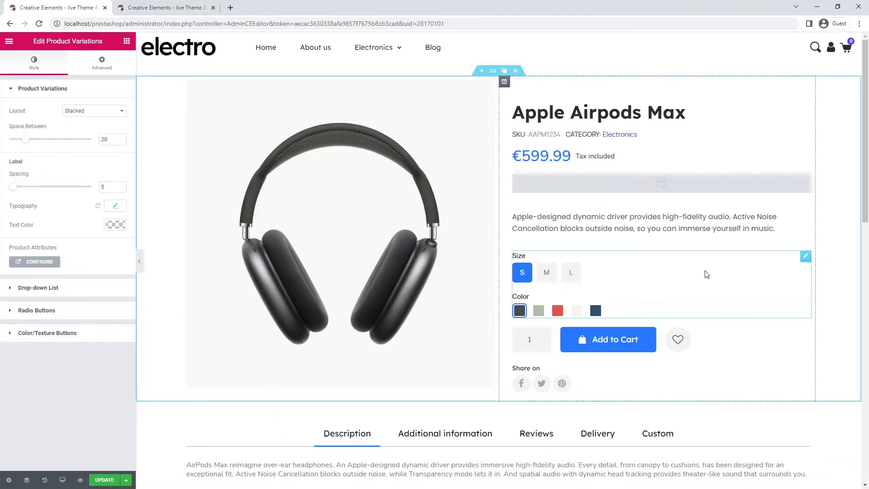
pyautogui.click(108, 310)
pyautogui.press('BackSpace')
pyautogui.write('5')
pyautogui.doubleClick(106, 195)
pyautogui.write('100')
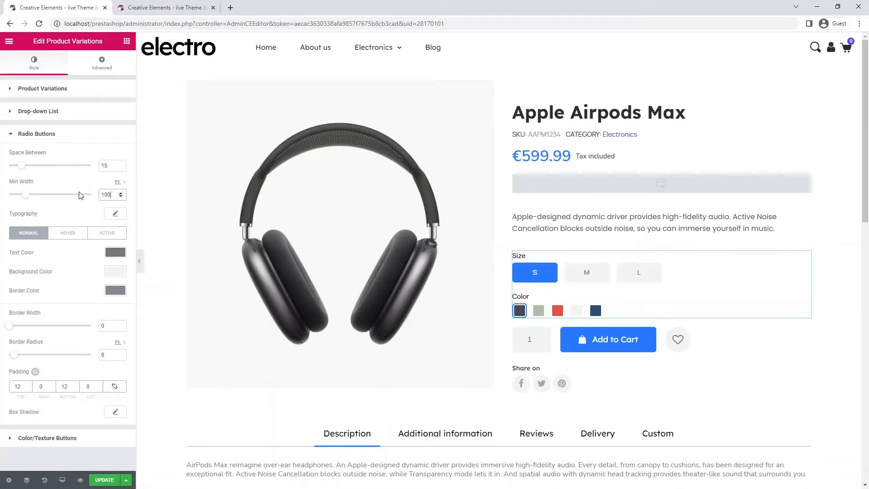
# For the radio buttons' normal state, clear the text and background colors and set the border color to rgba(122,122,122,0.5).
pyautogui.click(113, 253)
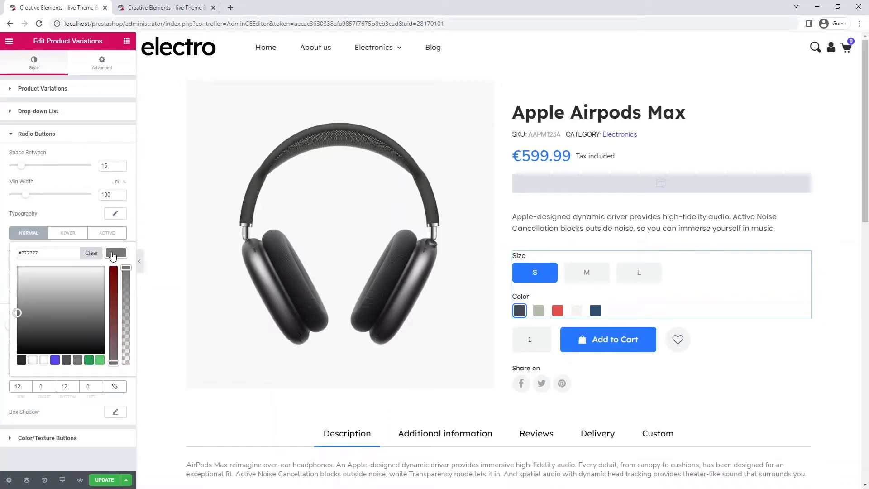
pyautogui.click(92, 255)
pyautogui.click(114, 257)
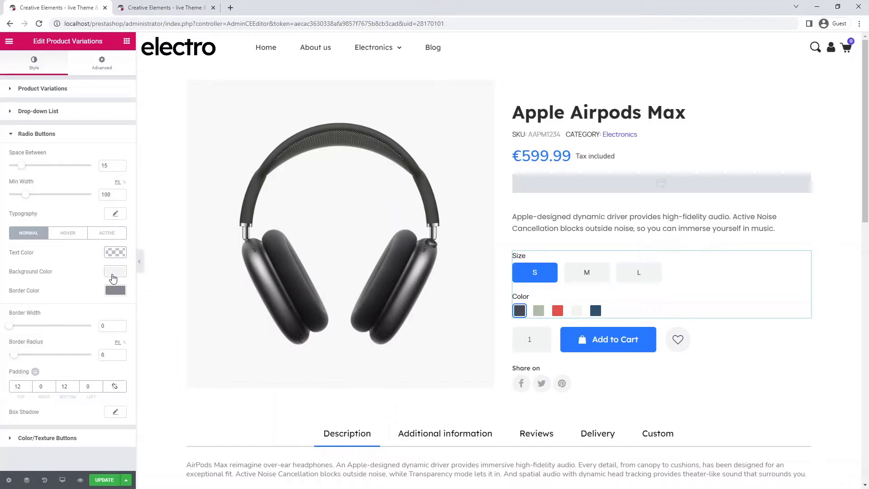
pyautogui.click(113, 271)
pyautogui.click(91, 273)
pyautogui.click(120, 273)
pyautogui.click(116, 291)
pyautogui.click(77, 398)
pyautogui.moveTo(127, 307); pyautogui.dragTo(131, 365)
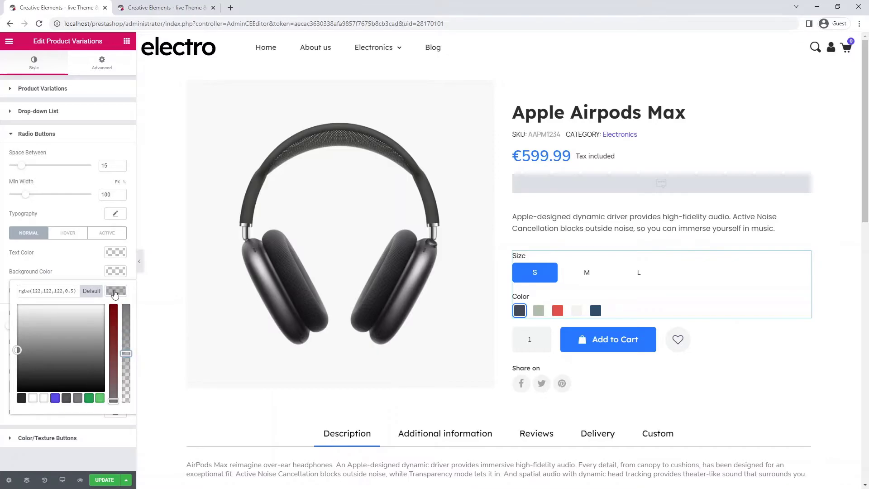
# For the radio buttons' hover state, clear the text and background colors and set the border color to #545454.
pyautogui.click(65, 242)
pyautogui.click(68, 233)
pyautogui.click(116, 252)
pyautogui.click(91, 253)
pyautogui.click(120, 253)
pyautogui.click(116, 271)
pyautogui.click(91, 272)
pyautogui.click(120, 272)
pyautogui.click(116, 290)
pyautogui.click(66, 399)
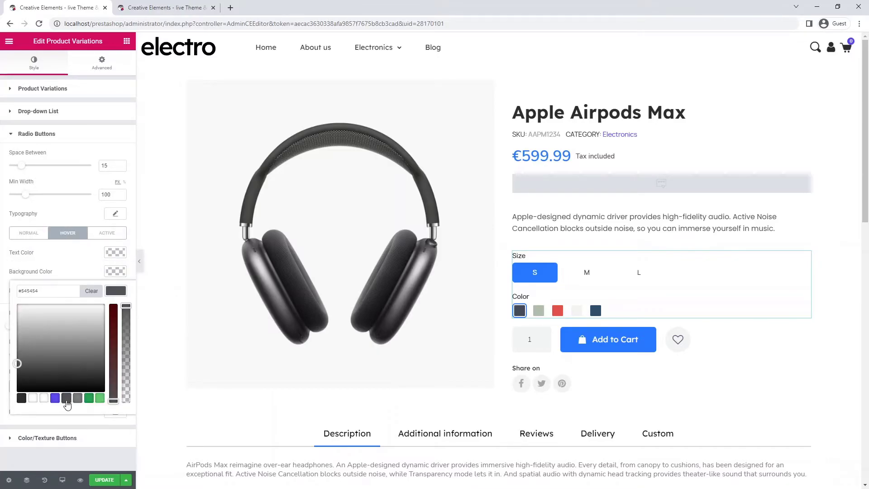
pyautogui.click(119, 292)
# For the radio buttons' active state, clear the text and background colors and set the border color to #545454.
pyautogui.click(107, 233)
pyautogui.click(115, 253)
pyautogui.click(91, 253)
pyautogui.click(120, 254)
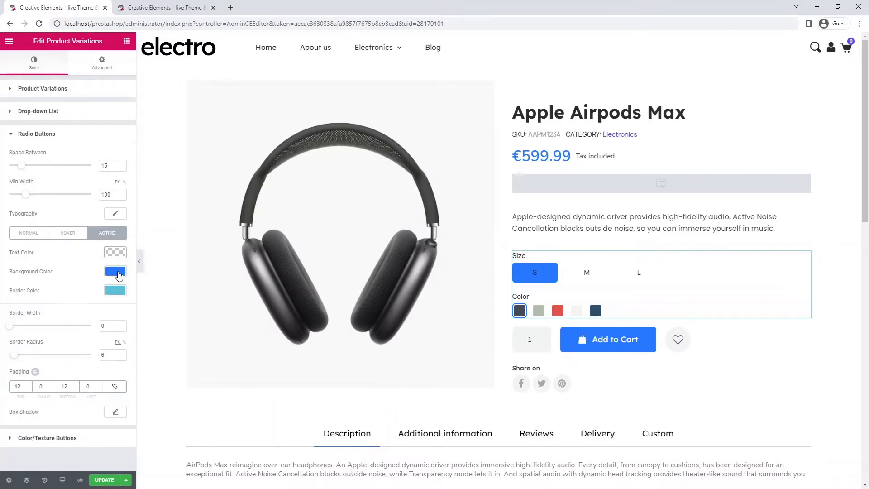
pyautogui.click(116, 271)
pyautogui.click(91, 272)
pyautogui.click(112, 274)
pyautogui.click(112, 272)
pyautogui.click(66, 400)
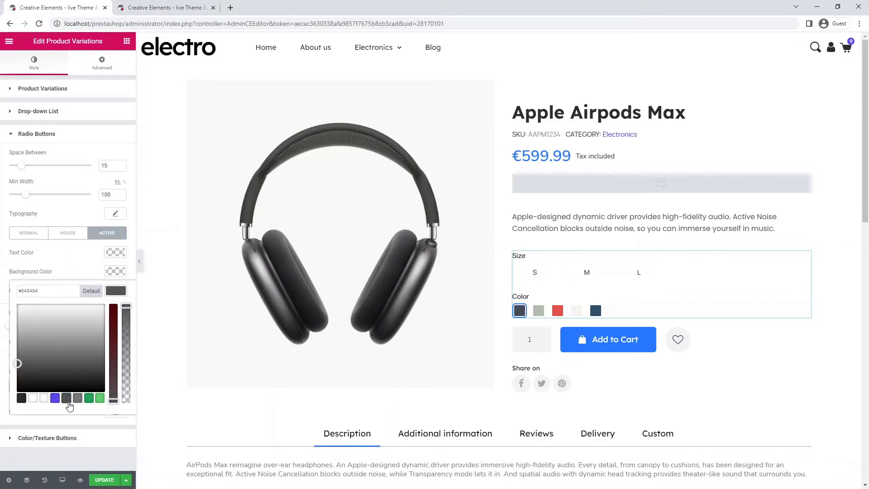
pyautogui.click(112, 289)
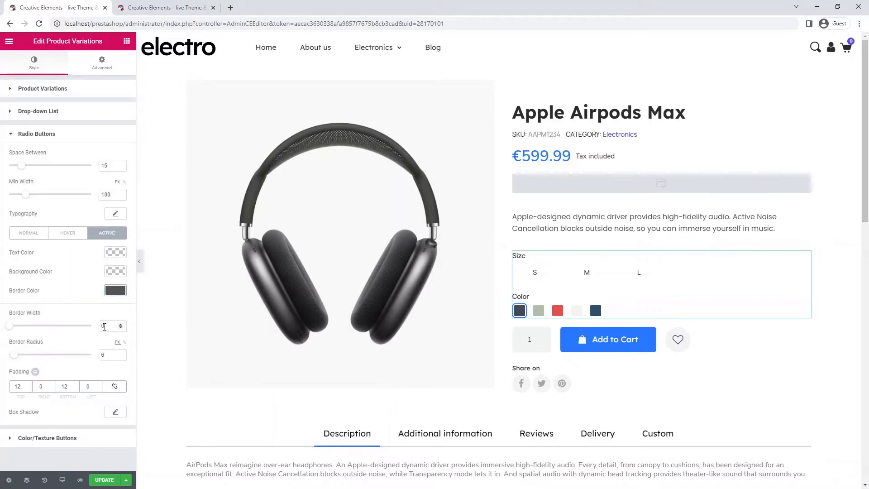
# Set the Color/Texture Buttons' normal border width to 0 and border radius to 50.
pyautogui.click(87, 412)
pyautogui.doubleClick(103, 256)
pyautogui.write('0')
pyautogui.doubleClick(102, 285)
pyautogui.write('50')
pyautogui.doubleClick(101, 312)
# Adjust the border width of the Color/Texture Buttons' hover state.
pyautogui.click(68, 208)
pyautogui.doubleClick(102, 255)
# For the Color/Texture Buttons' active state, set a dark gray border color, border width 1 and padding 0, and set the button size to 30.
pyautogui.click(100, 208)
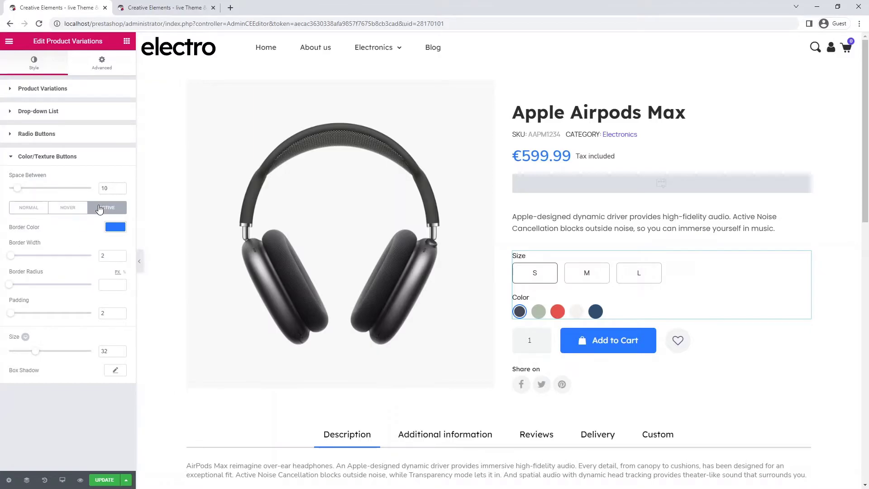
pyautogui.click(116, 229)
pyautogui.click(66, 335)
pyautogui.doubleClick(102, 257)
pyautogui.doubleClick(104, 315)
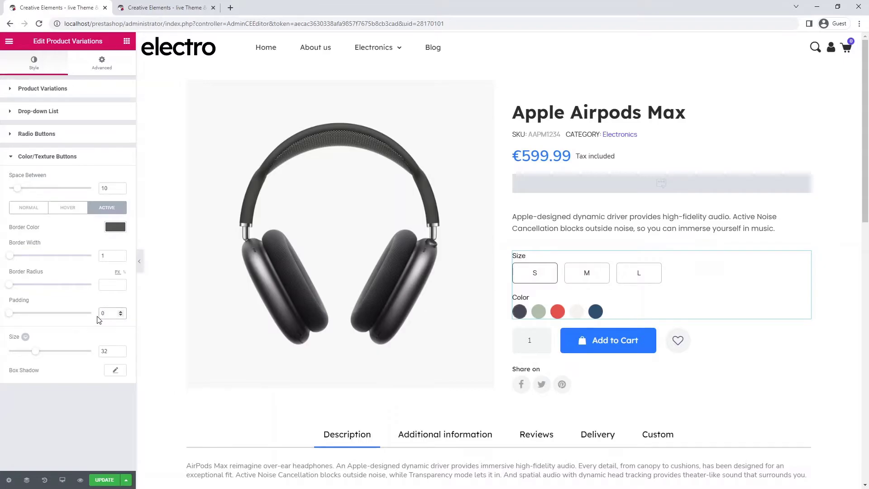
pyautogui.click(120, 354)
pyautogui.click(121, 354)
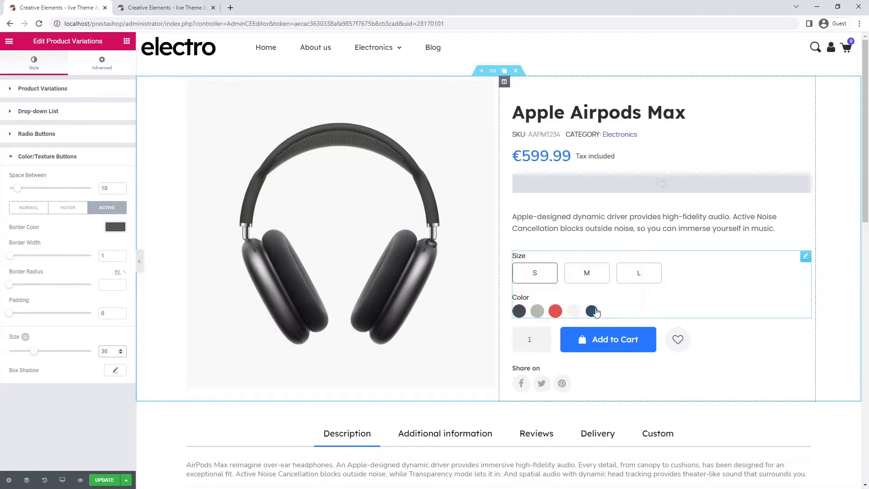
# Set the Add to Cart button's size to Medium and its icon to trolley-solid.
pyautogui.click(660, 333)
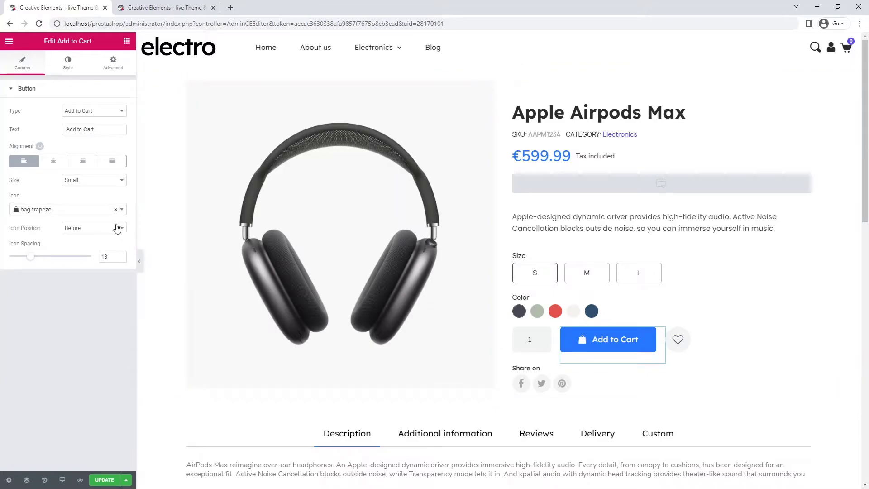
pyautogui.click(108, 184)
pyautogui.click(107, 202)
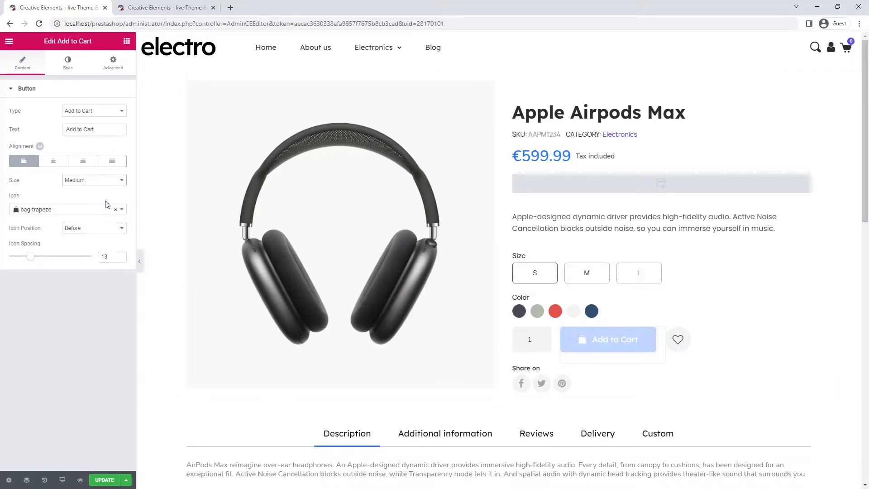
pyautogui.click(106, 210)
pyautogui.write('tro')
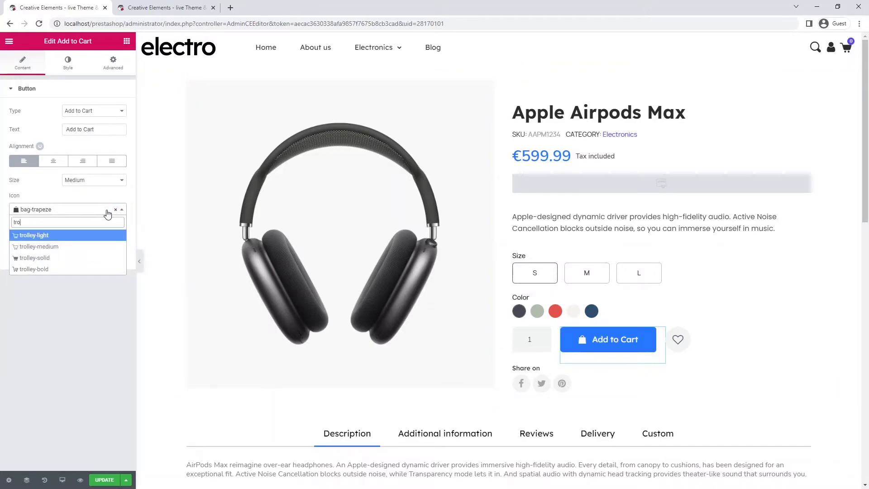
pyautogui.click(105, 257)
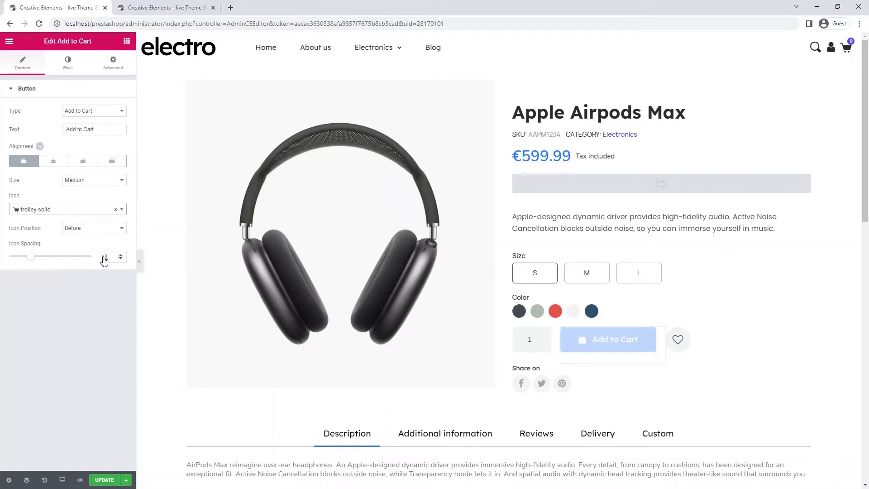
# Place the Add to Cart button's icon after the text with an icon spacing of 10.
pyautogui.click(105, 229)
pyautogui.click(103, 244)
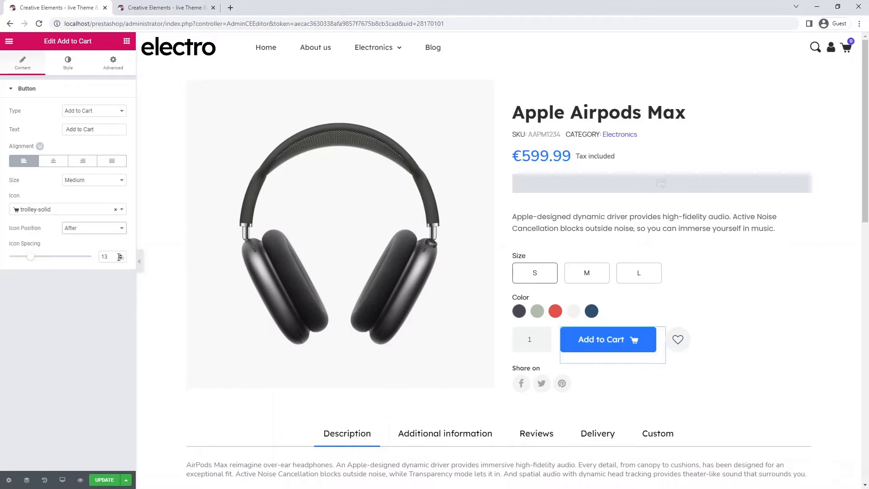
pyautogui.click(121, 259)
pyautogui.click(121, 259)
pyautogui.click(121, 259)
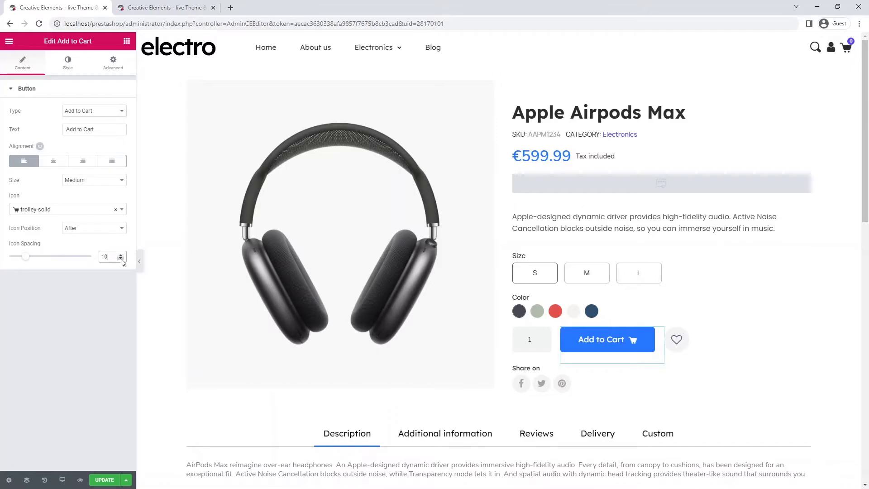
# Set the Add to Cart button's normal background color to the purple palette color #564aeb.
pyautogui.click(50, 71)
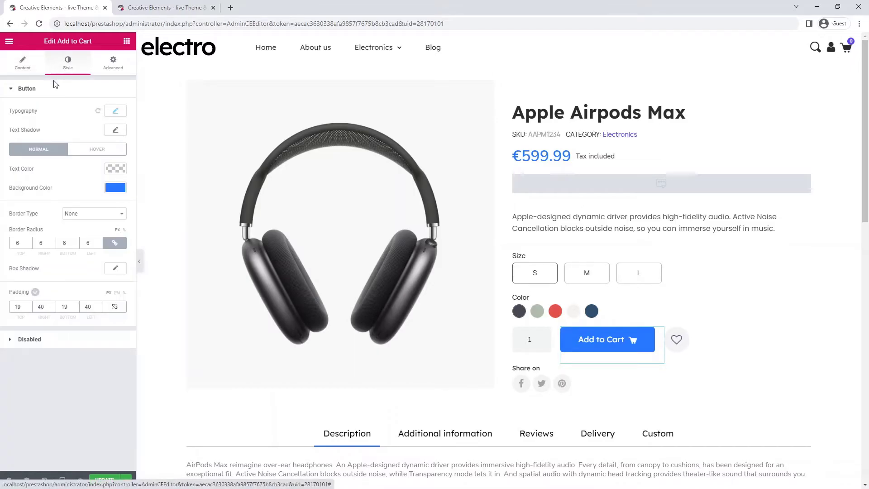
pyautogui.click(115, 188)
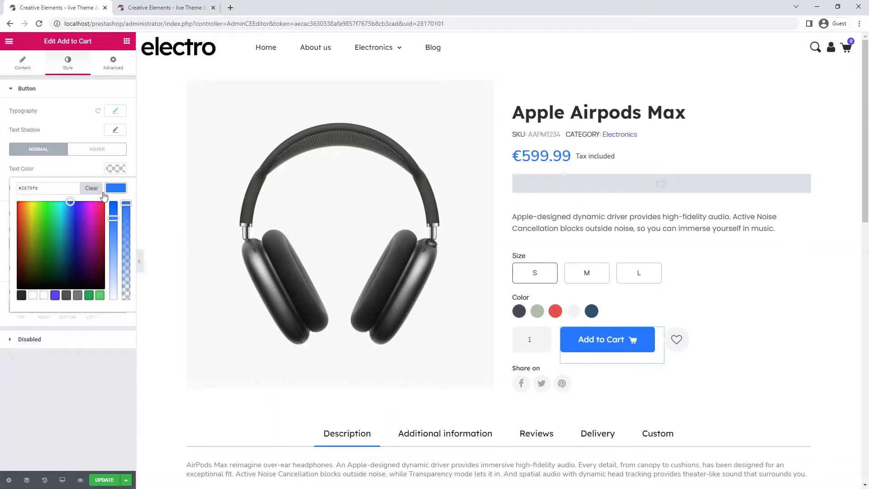
pyautogui.click(56, 296)
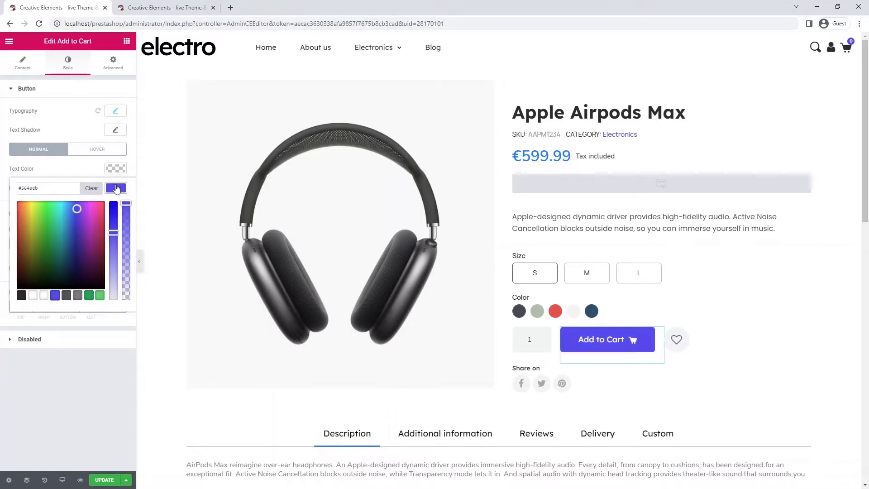
pyautogui.click(116, 188)
# Set the Add to Cart button's hover background color to #4133e8.
pyautogui.click(96, 150)
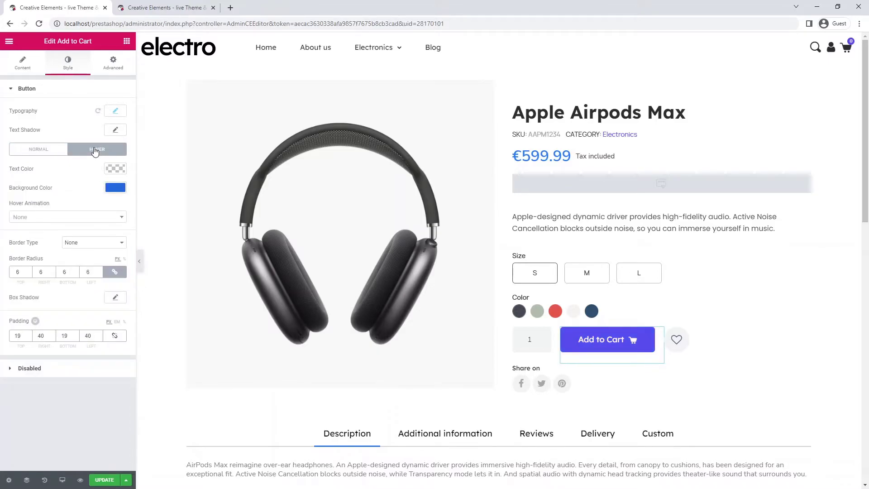
pyautogui.click(116, 189)
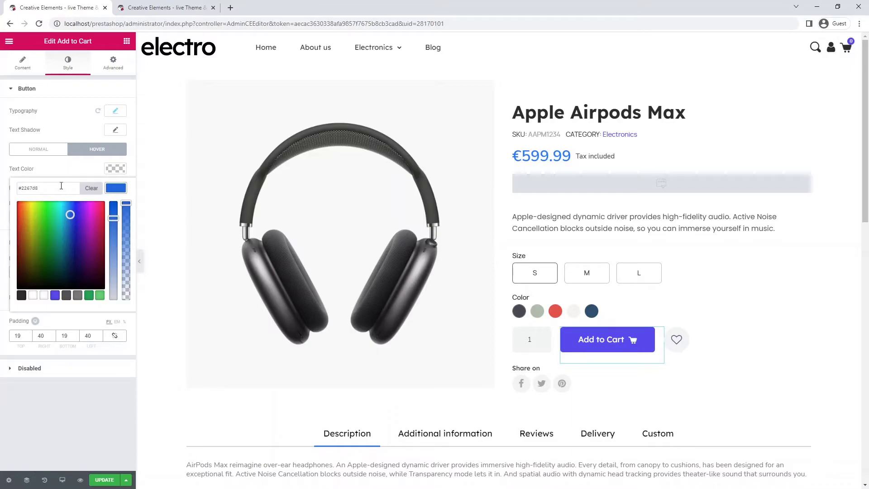
pyautogui.click(39, 188)
pyautogui.write('#4133e8')
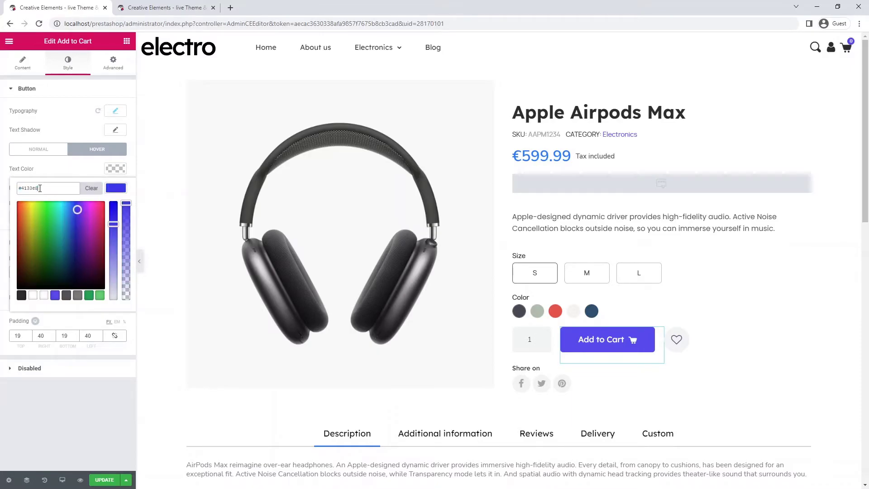
pyautogui.click(121, 190)
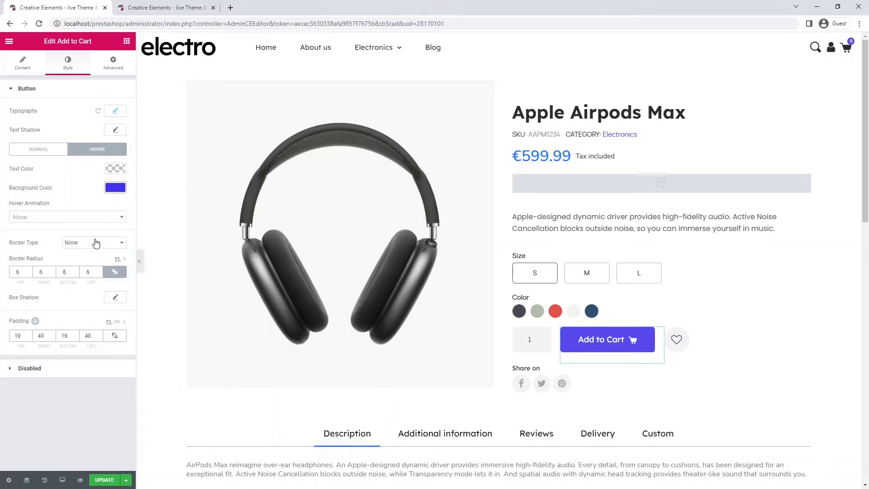
# Clear the Add to Cart button's custom border radius and padding values.
pyautogui.click(115, 336)
pyautogui.doubleClick(68, 335)
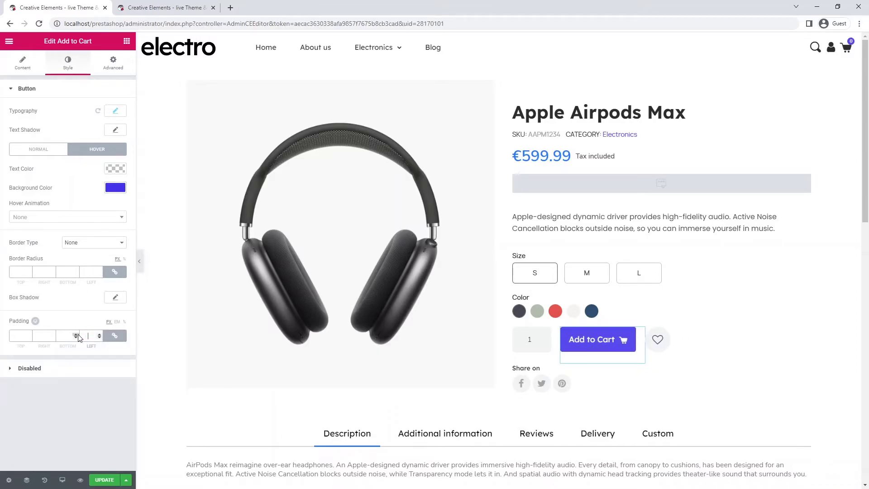
pyautogui.press('BackSpace')
# Set the line height of the Product Quantity input's typography to 36.
pyautogui.click(532, 346)
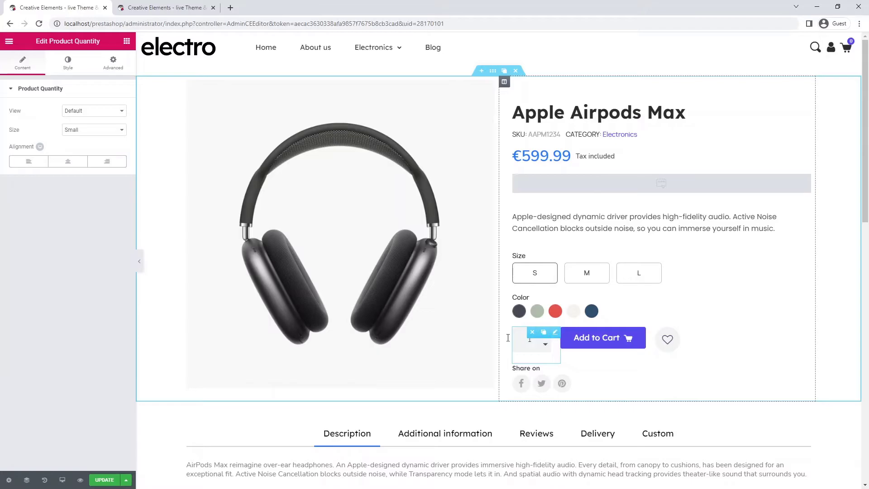
pyautogui.click(68, 60)
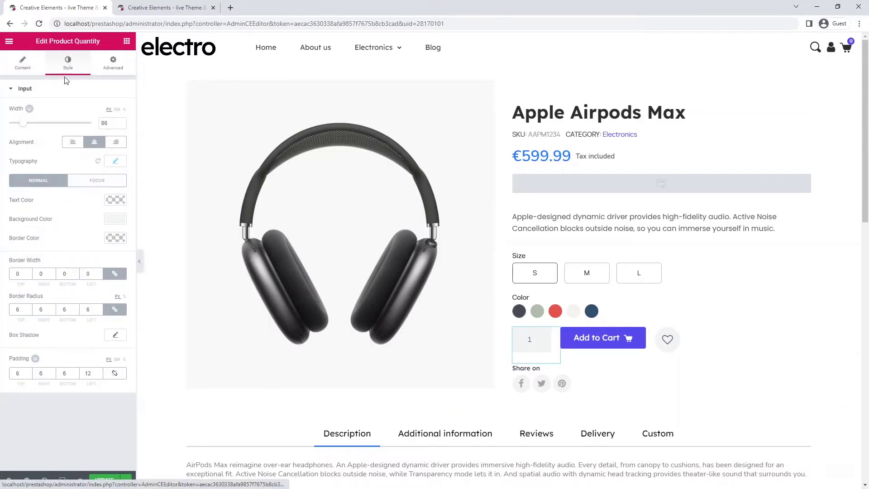
pyautogui.click(115, 161)
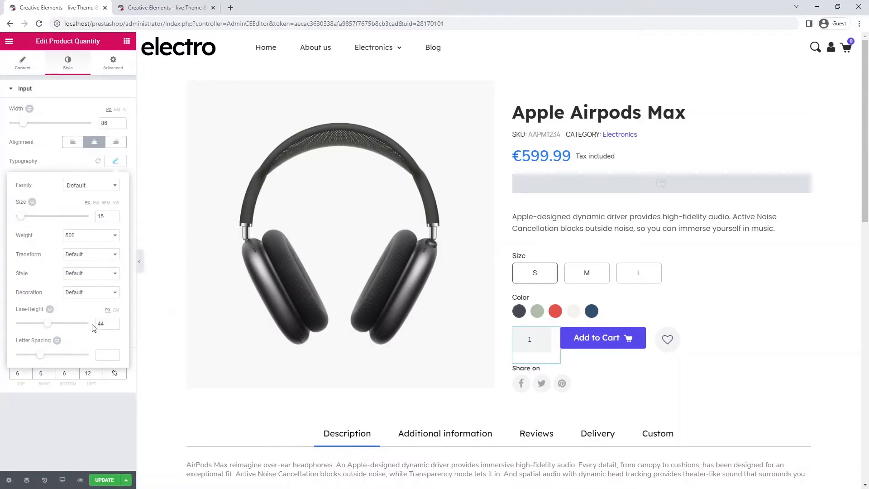
pyautogui.moveTo(107, 327); pyautogui.dragTo(99, 327)
pyautogui.write('36')
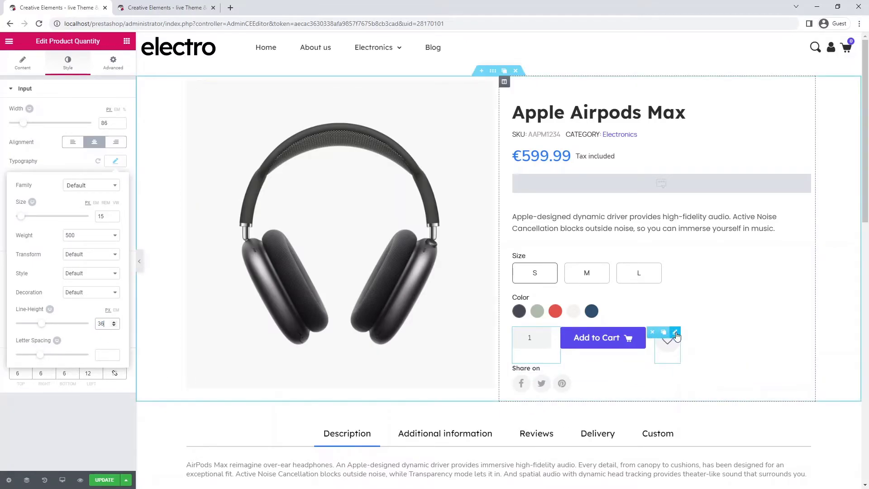
# Set the Add to Wishlist icon's size to 16.
pyautogui.click(674, 333)
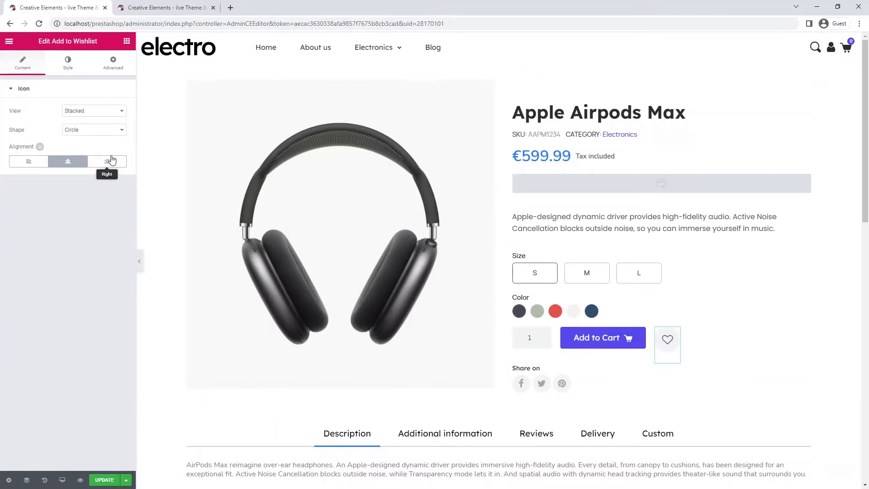
pyautogui.click(66, 62)
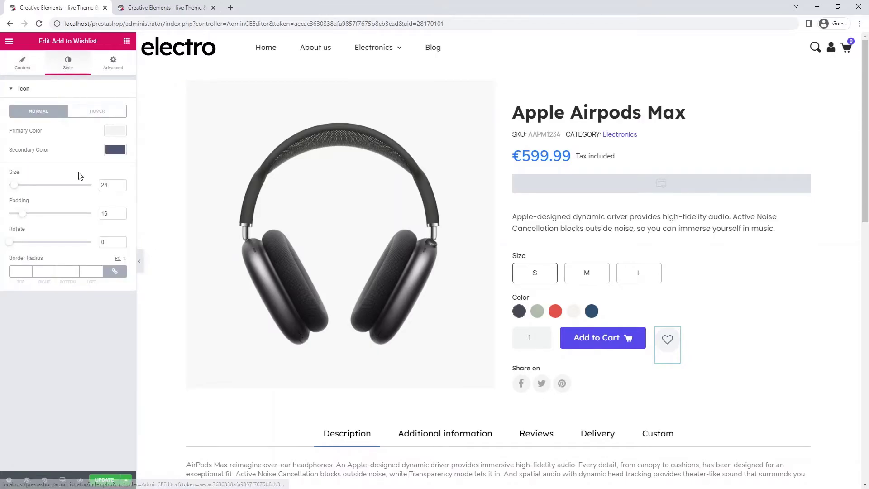
pyautogui.doubleClick(106, 186)
pyautogui.press('BackSpace')
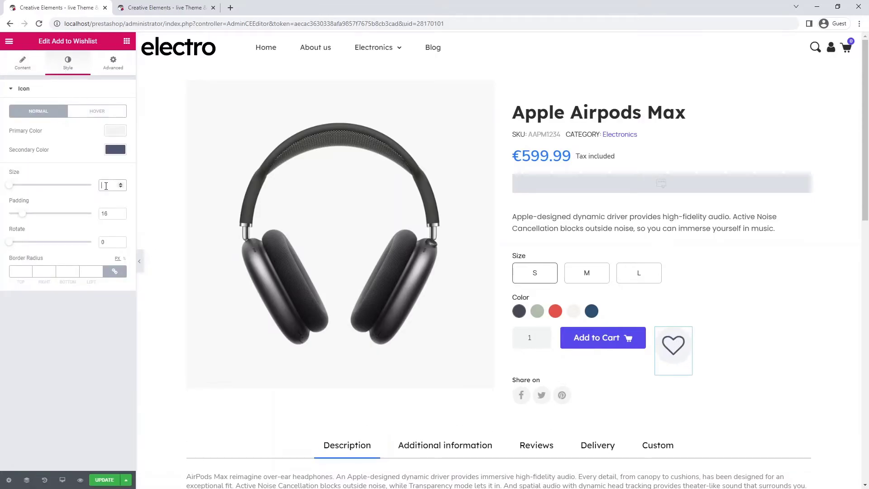
pyautogui.write('16')
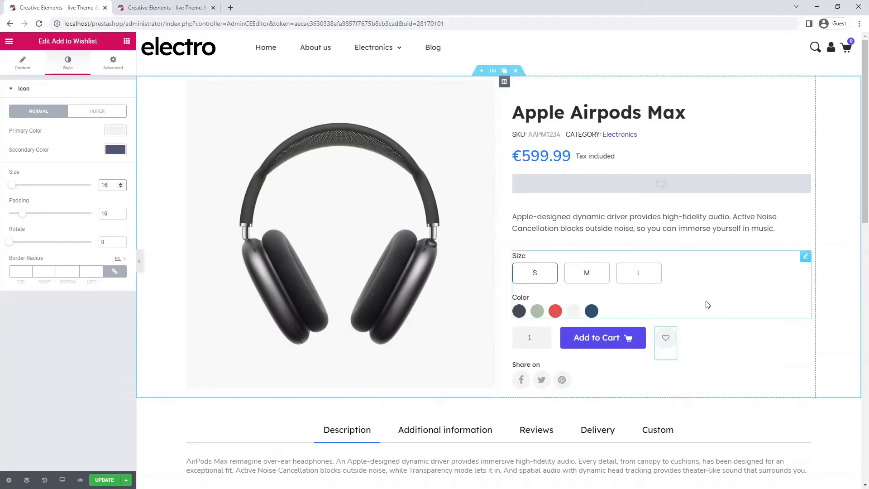
# Set the hover pointer color of the product information section's tab bar to the purple palette color.
pyautogui.scroll(-2, 709, 317)
pyautogui.scroll(-2, 707, 303)
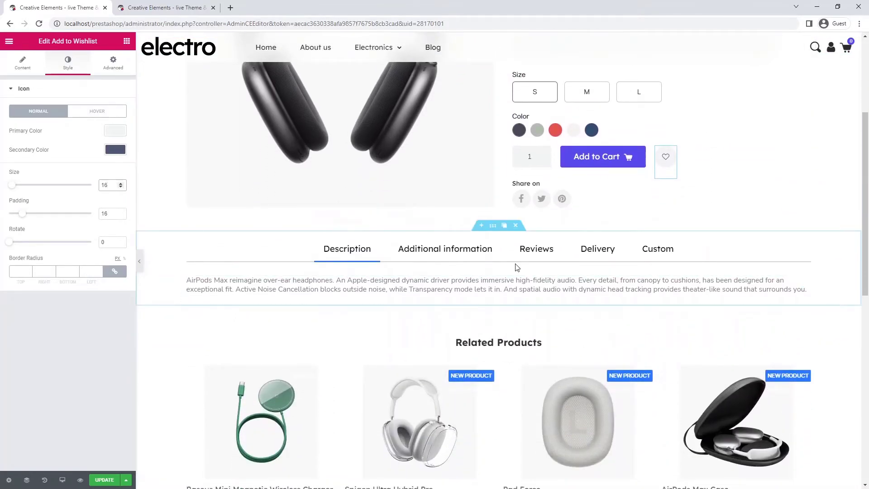
pyautogui.click(493, 226)
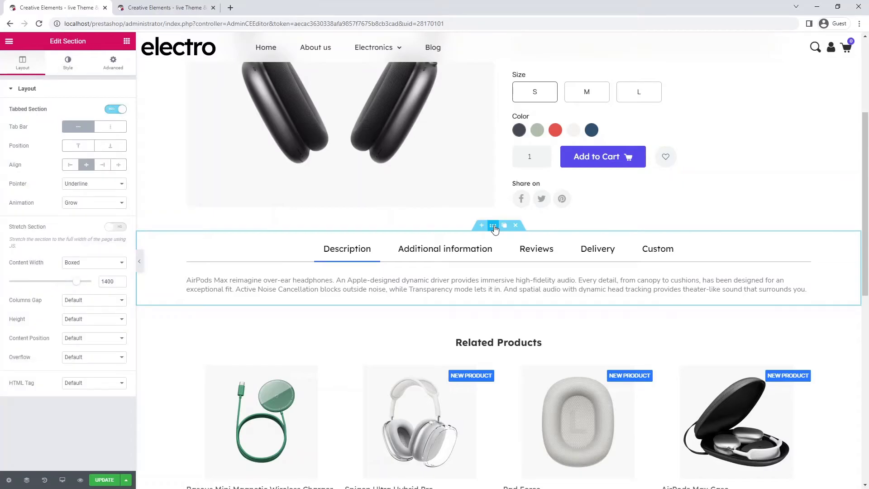
pyautogui.click(67, 62)
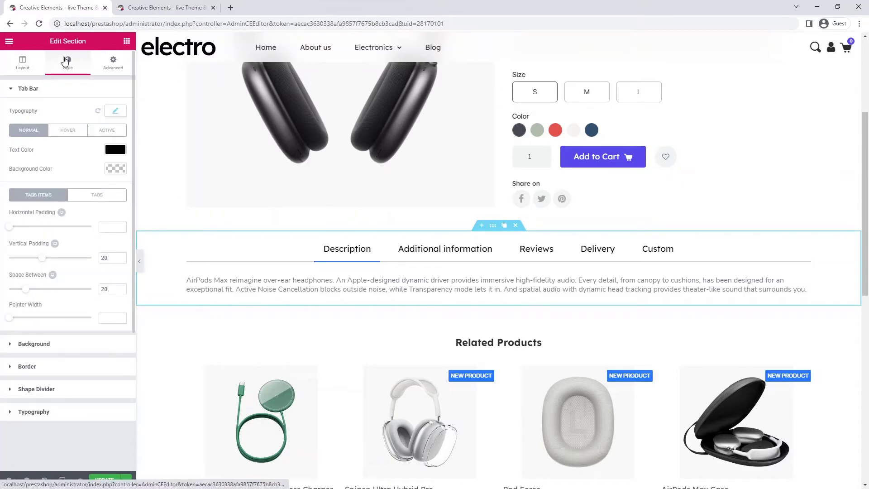
pyautogui.click(70, 130)
pyautogui.click(112, 173)
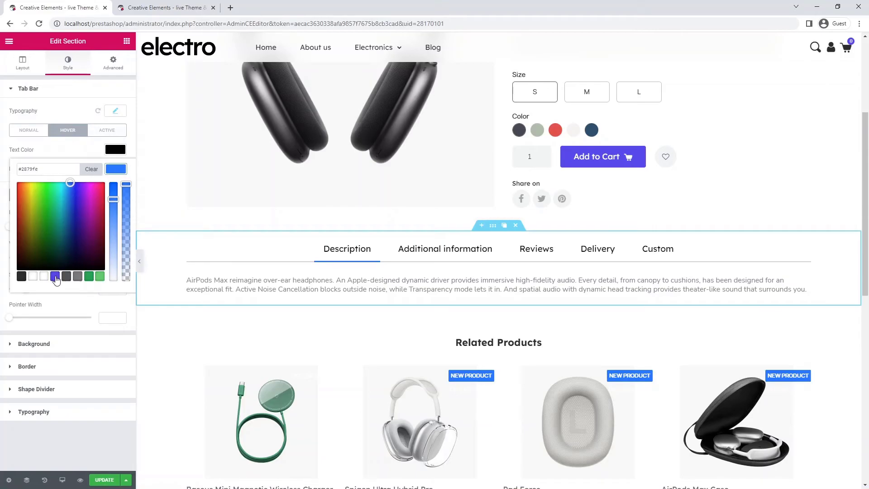
pyautogui.click(55, 277)
pyautogui.click(116, 170)
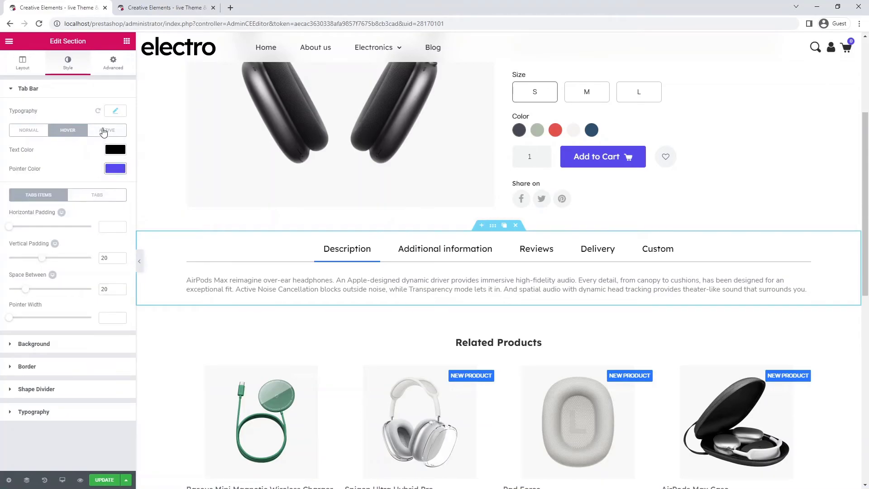
# Set the active pointer color of the section's tab bar to the same purple palette color.
pyautogui.click(104, 132)
pyautogui.click(117, 171)
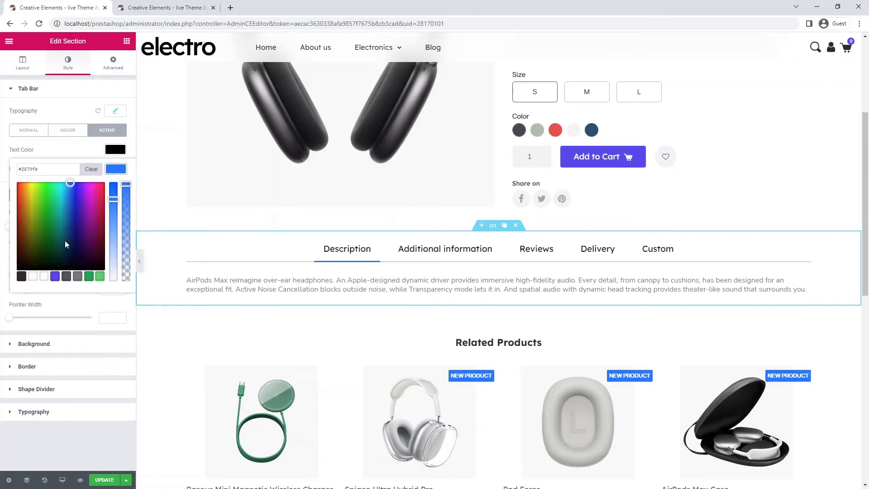
pyautogui.click(55, 277)
pyautogui.click(114, 171)
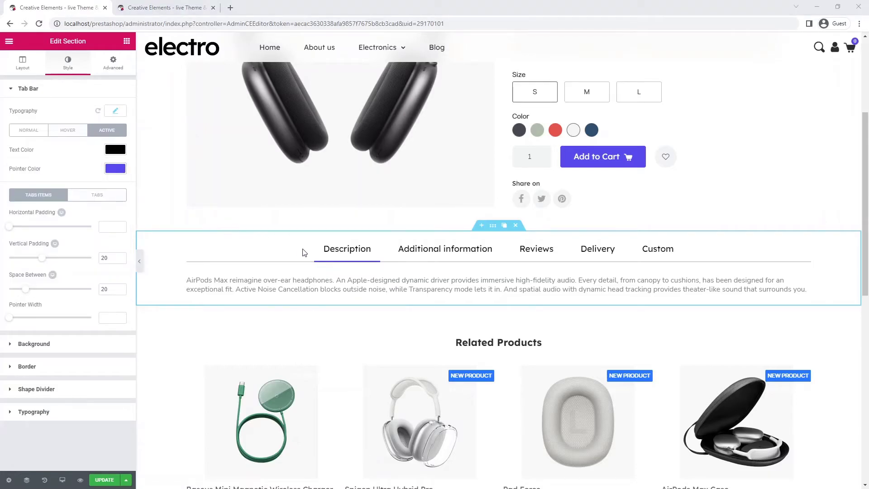
# Delete the empty Product Attachments widget from the Additional information tab of the product information section.
pyautogui.click(443, 259)
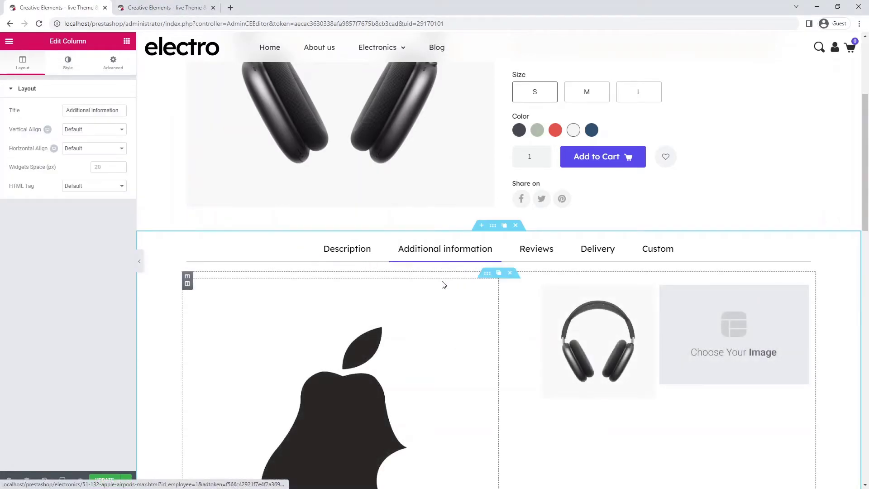
pyautogui.scroll(-2, 466, 333)
pyautogui.scroll(-5, 467, 332)
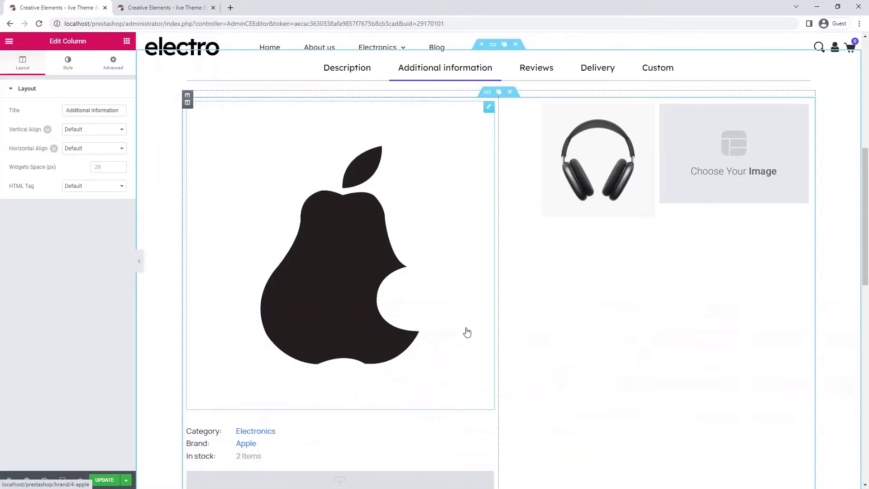
pyautogui.scroll(-1, 467, 332)
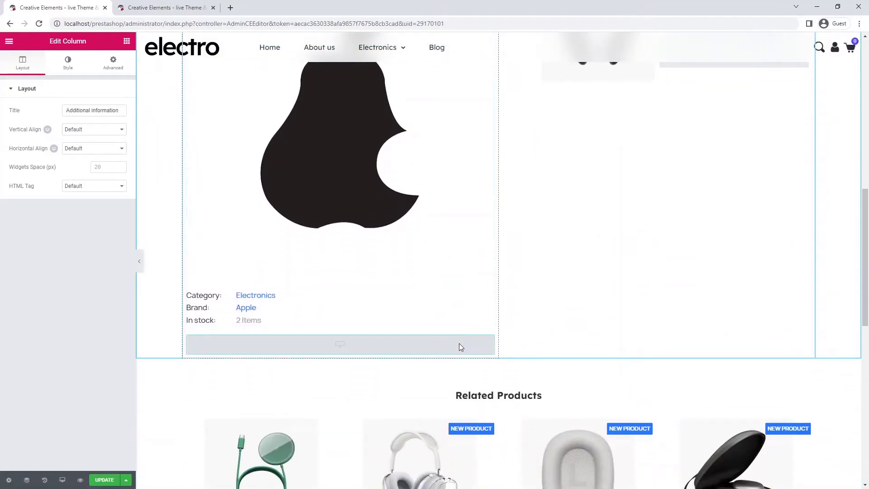
pyautogui.click(461, 347)
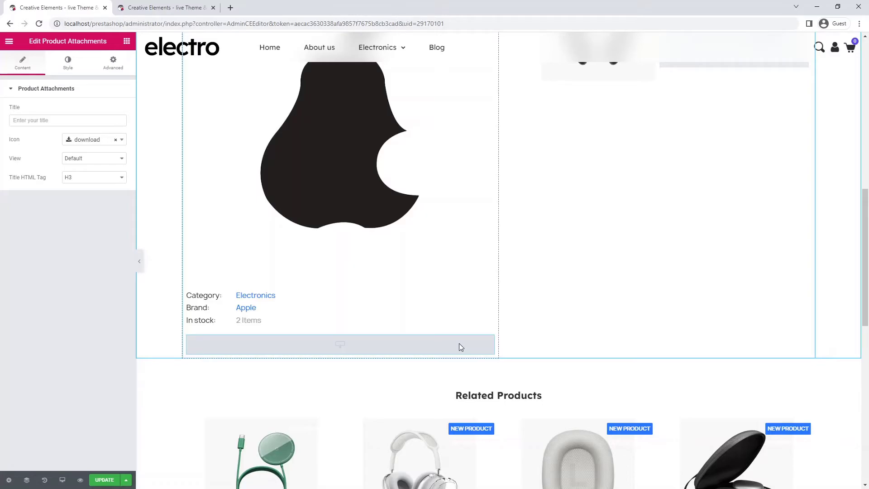
pyautogui.rightClick(460, 347)
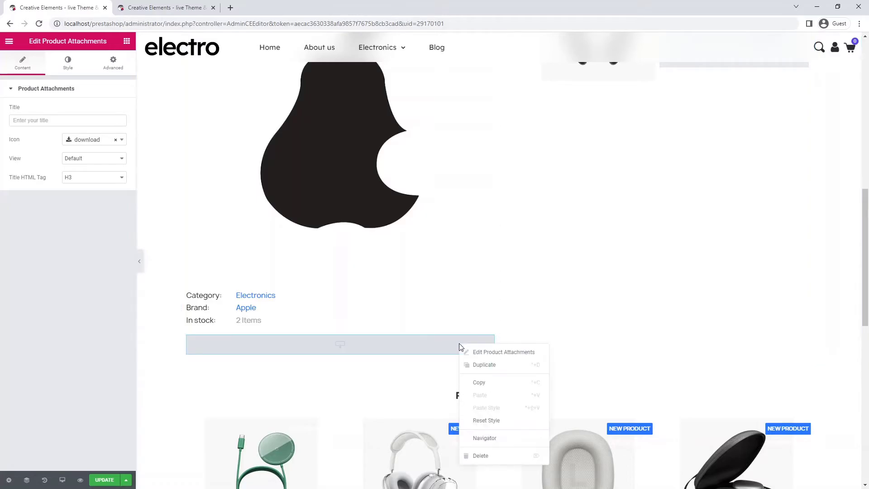
pyautogui.click(491, 453)
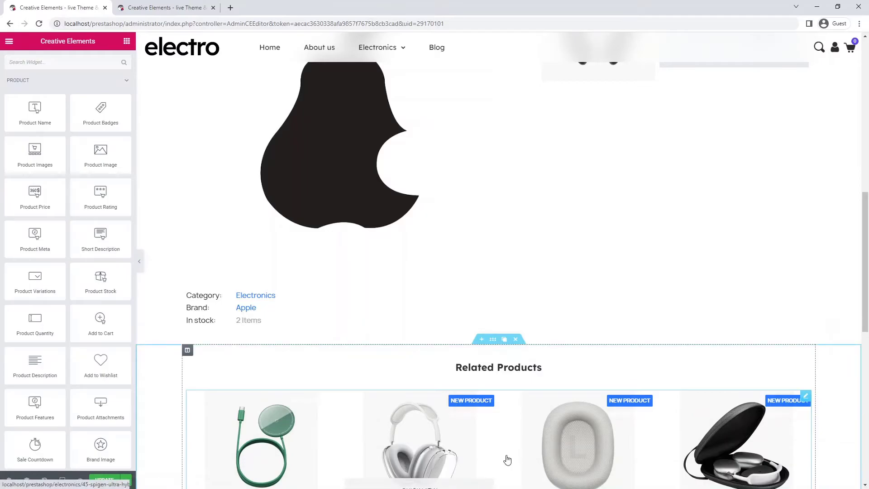
# Delete the placeholder image widget beside the headphone picture in the Additional information tab.
pyautogui.scroll(5, 637, 277)
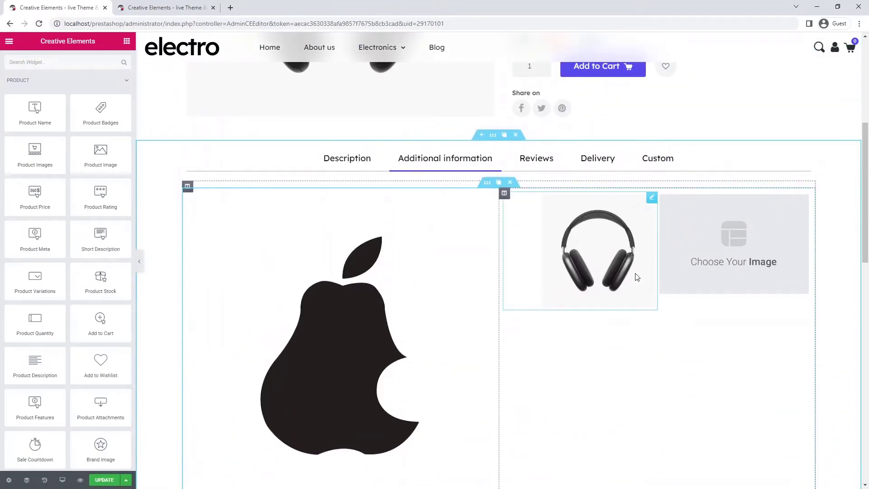
pyautogui.moveTo(799, 199)
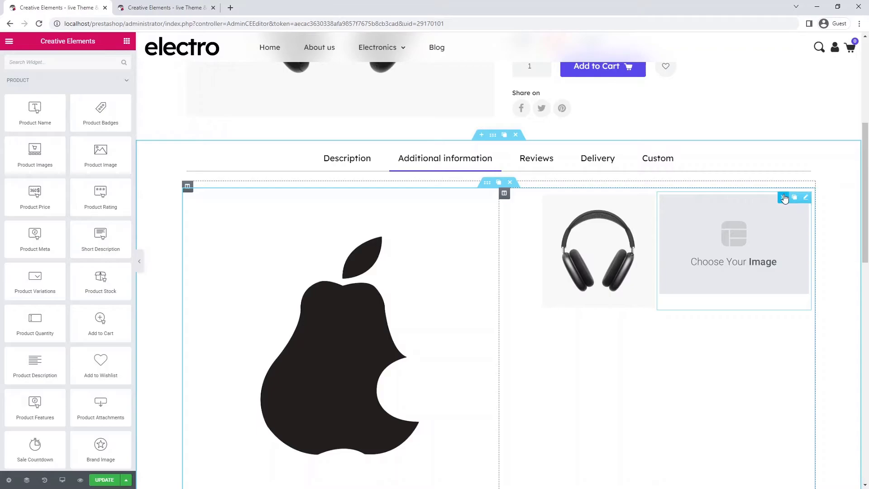
pyautogui.click(784, 199)
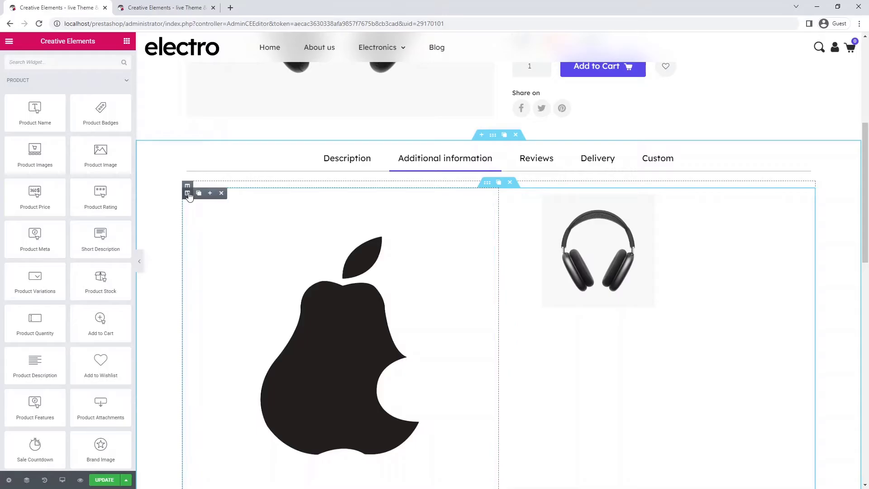
# Add a column after the brand logo's column and move the Product Meta widget into it.
pyautogui.click(211, 194)
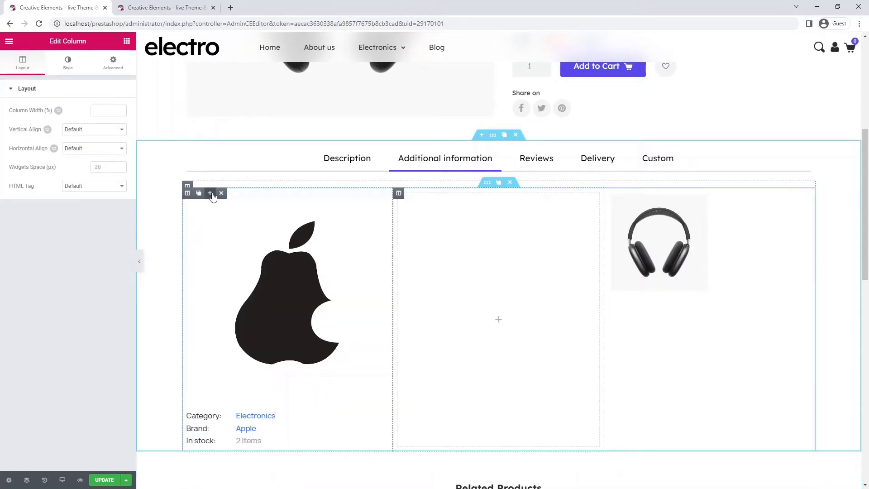
pyautogui.moveTo(382, 412); pyautogui.dragTo(474, 284)
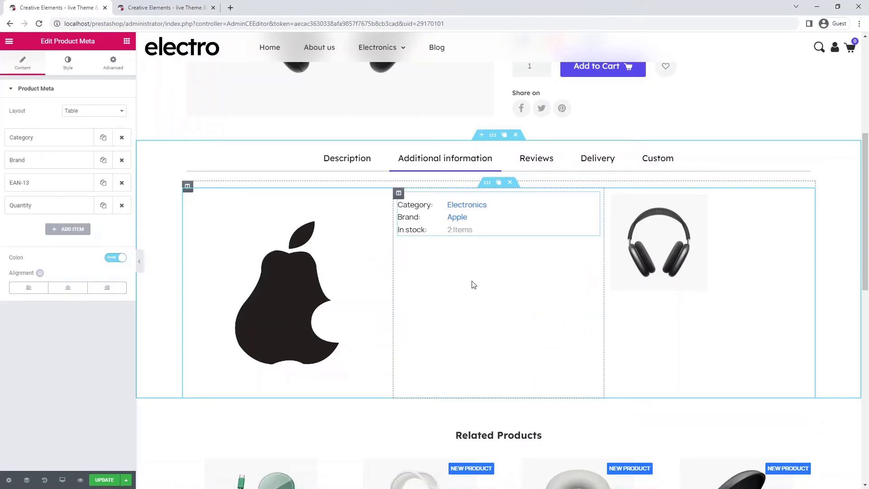
# Set the Product Meta's label min width to 50% and its link color to the purple palette color.
pyautogui.click(59, 68)
pyautogui.click(124, 245)
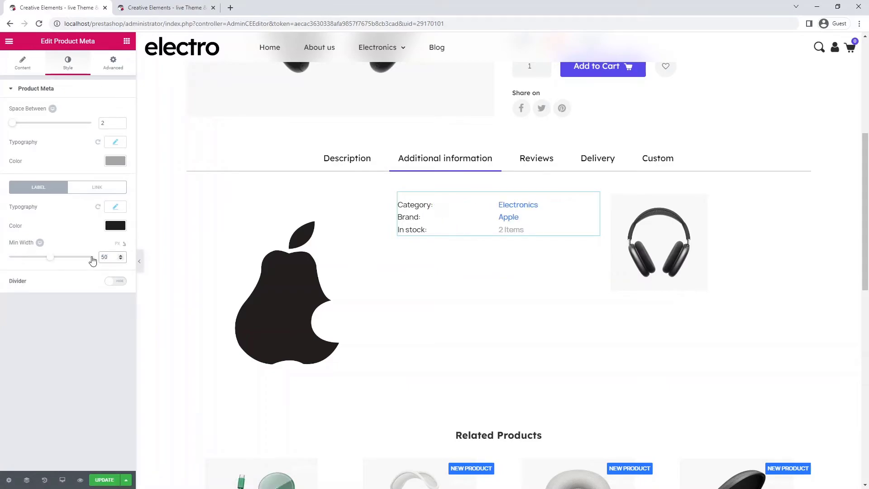
pyautogui.click(82, 192)
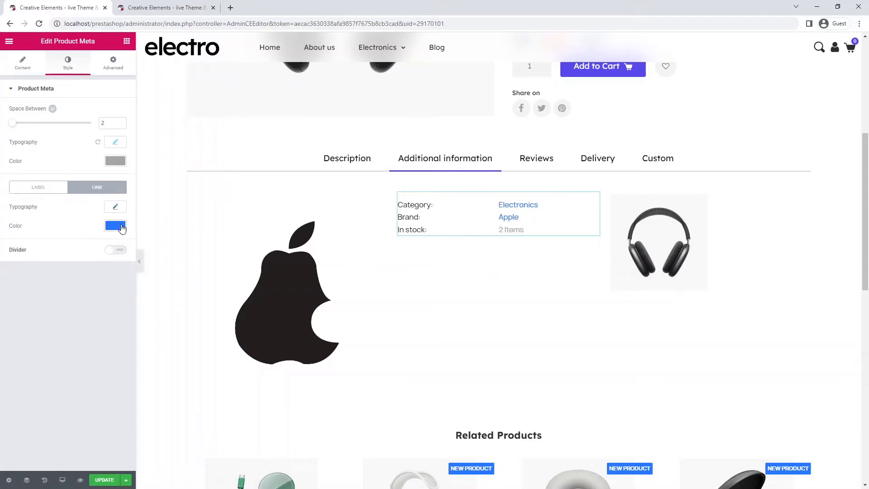
pyautogui.click(116, 226)
pyautogui.click(54, 334)
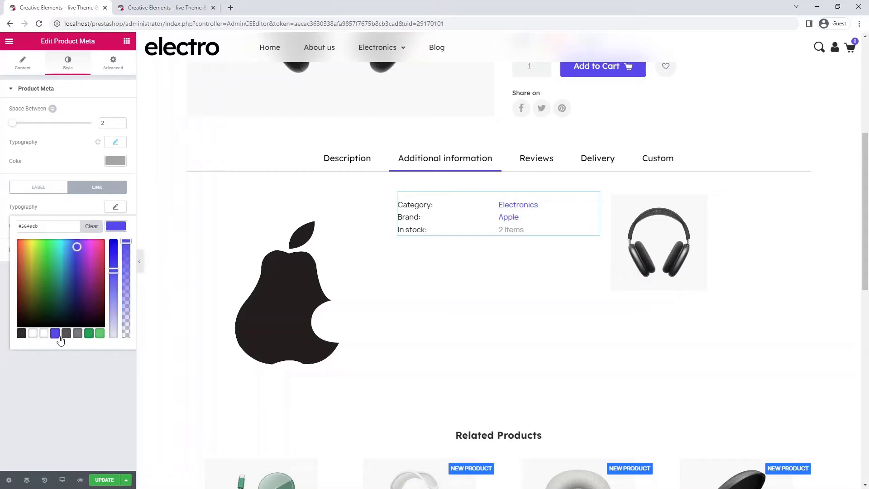
pyautogui.click(116, 227)
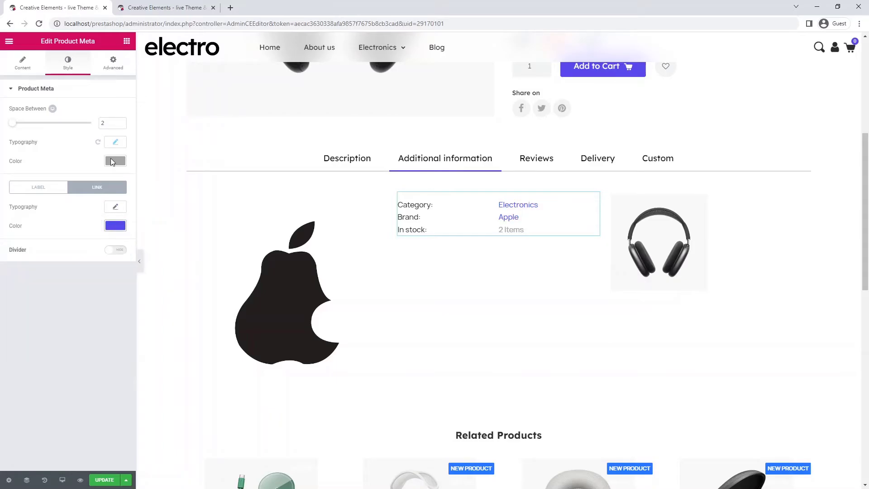
# Add a Product Features widget below the Product Meta and apply the Product Meta's copied style to it.
pyautogui.click(127, 41)
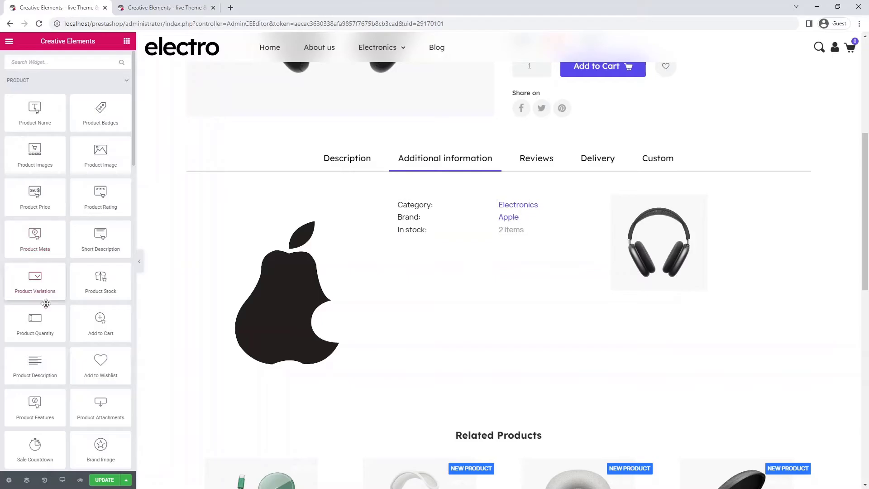
pyautogui.moveTo(25, 416); pyautogui.dragTo(458, 243)
pyautogui.rightClick(468, 220)
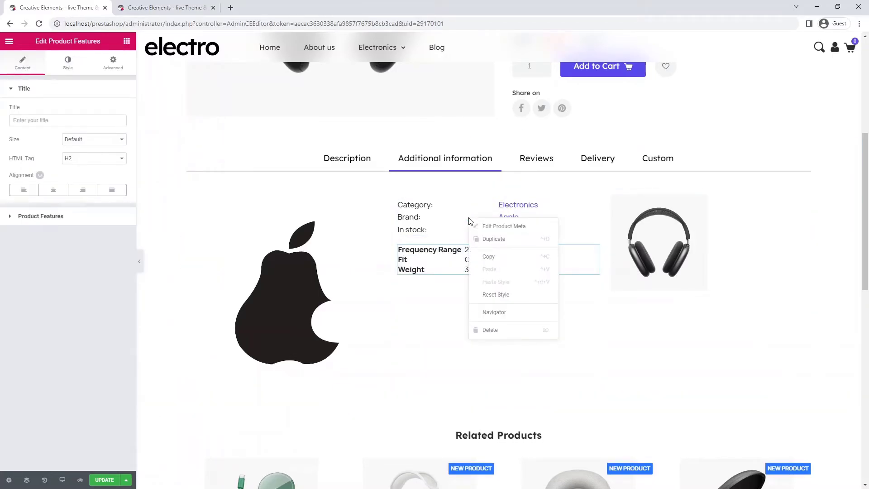
pyautogui.click(489, 255)
pyautogui.rightClick(489, 255)
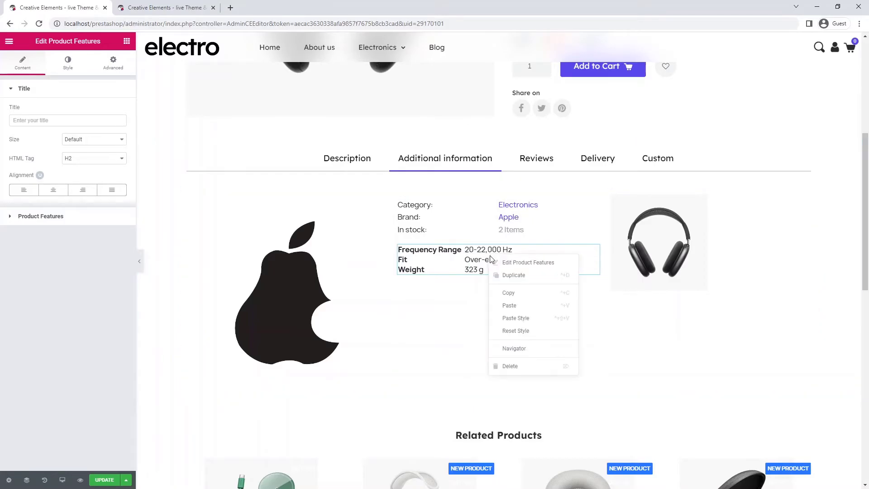
pyautogui.click(531, 321)
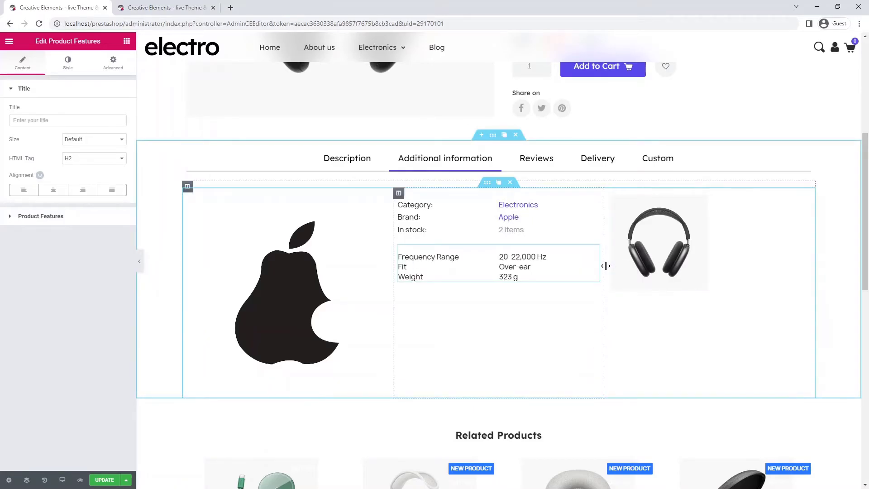
# Widen the middle column at the expense of the headphone image's column and set the Product Image's width to Default.
pyautogui.moveTo(604, 266); pyautogui.dragTo(681, 267)
pyautogui.click(730, 228)
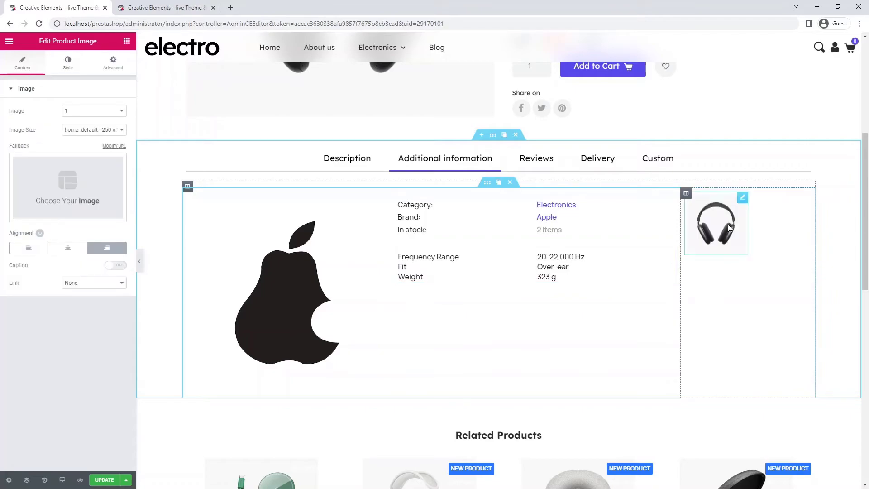
pyautogui.click(116, 63)
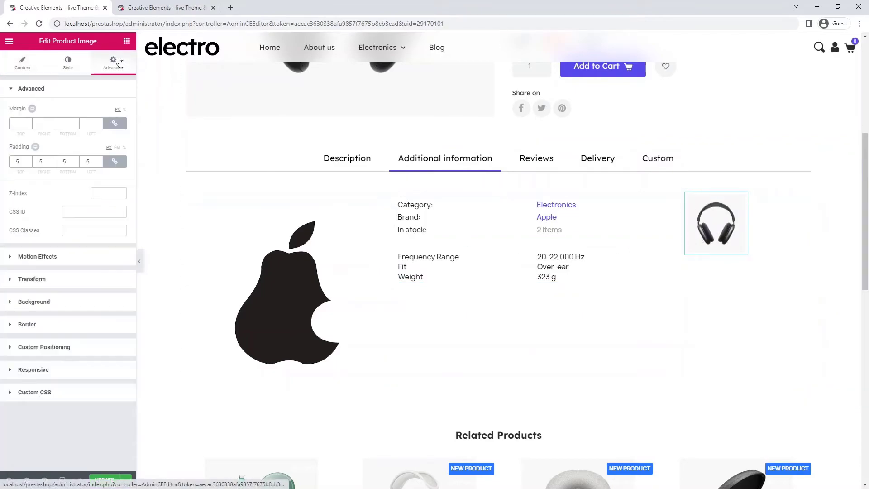
pyautogui.click(100, 352)
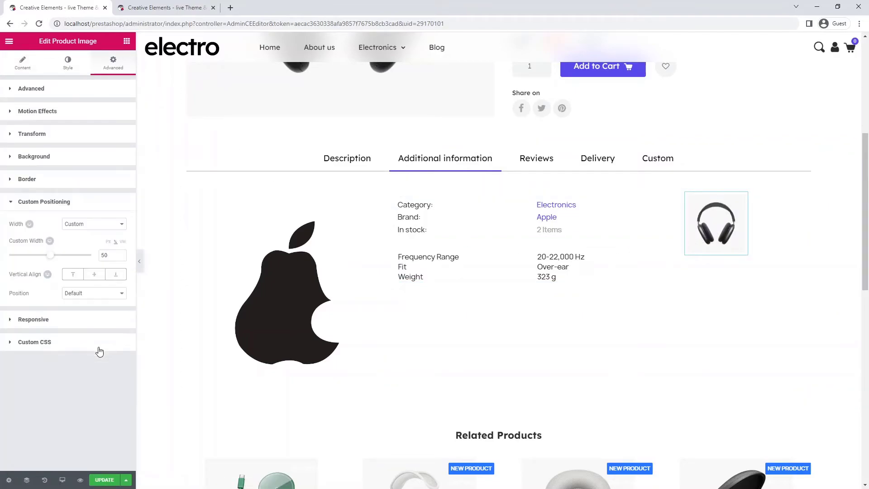
pyautogui.click(93, 224)
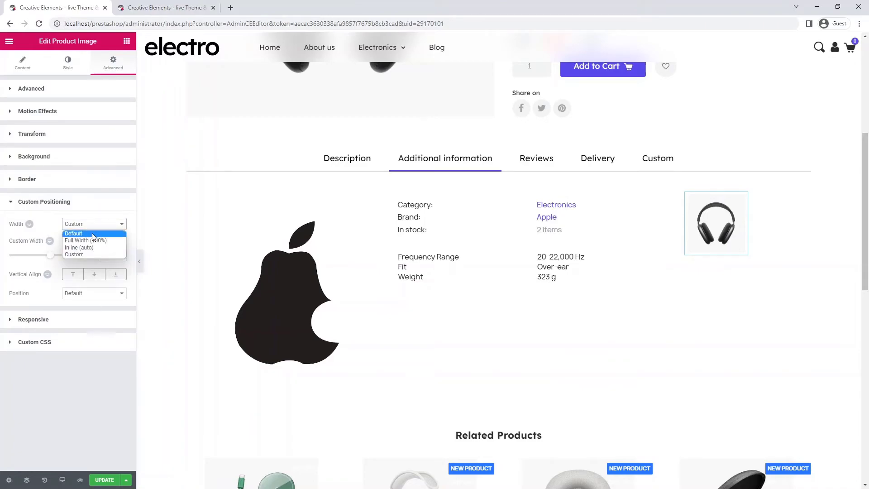
pyautogui.click(93, 235)
# Set the Product Image's image size to medium_default - 452 x 452.
pyautogui.click(10, 66)
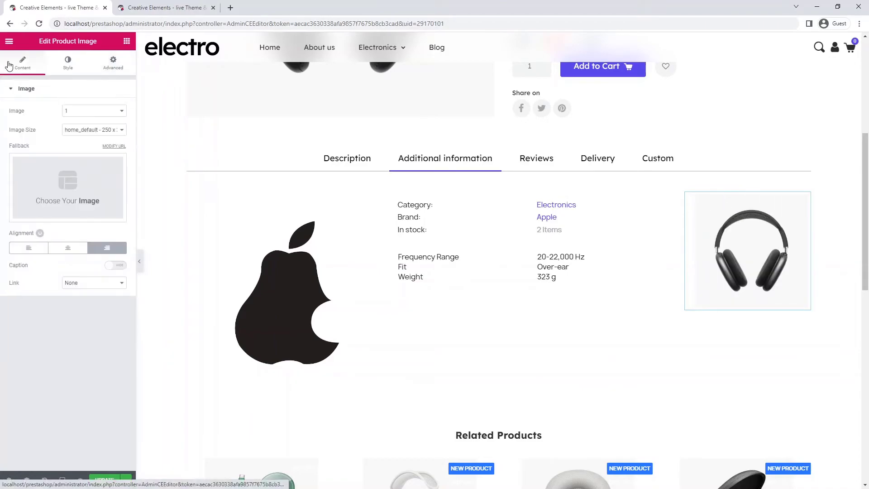
pyautogui.click(70, 130)
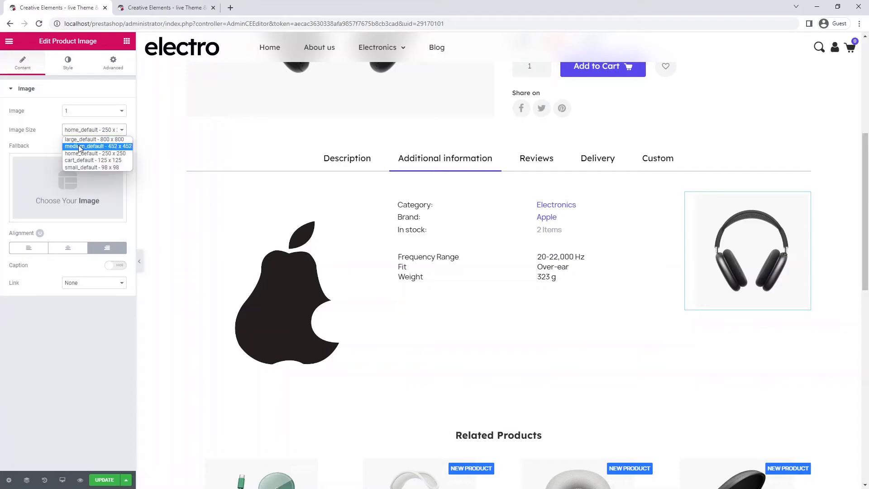
pyautogui.click(80, 145)
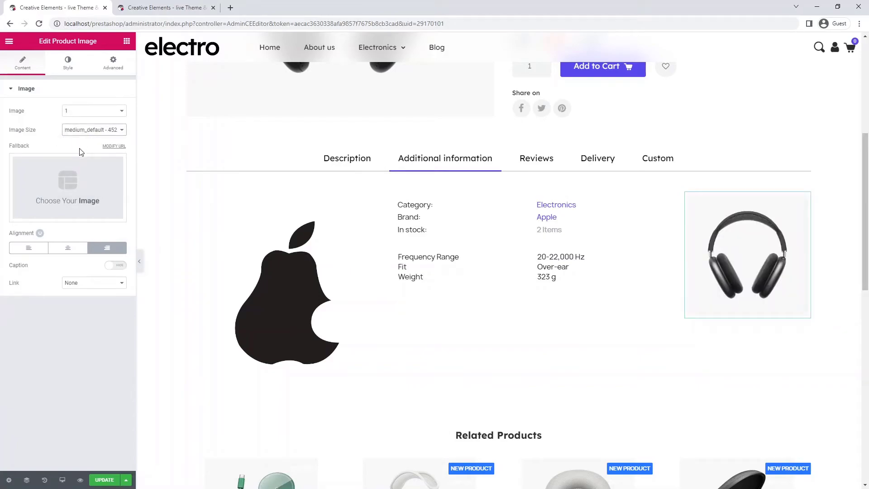
# Set the Brand Image's width to 70%.
pyautogui.click(282, 238)
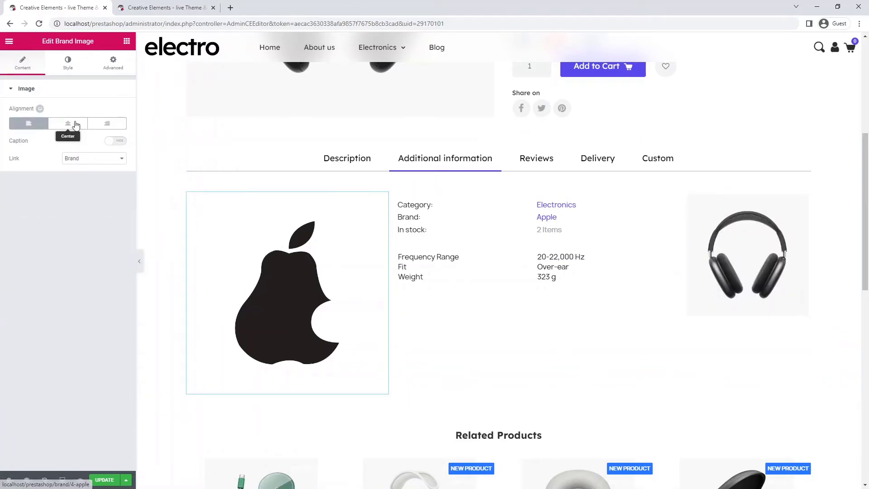
pyautogui.click(68, 63)
pyautogui.click(101, 125)
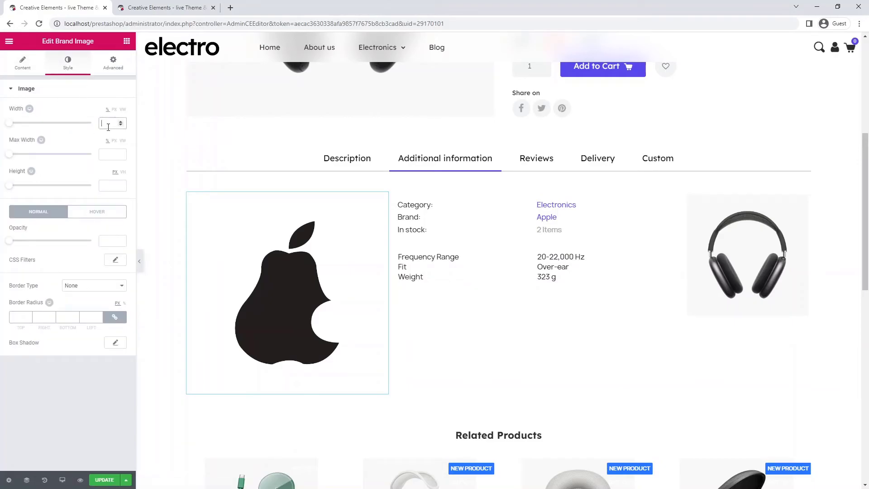
pyautogui.write('70')
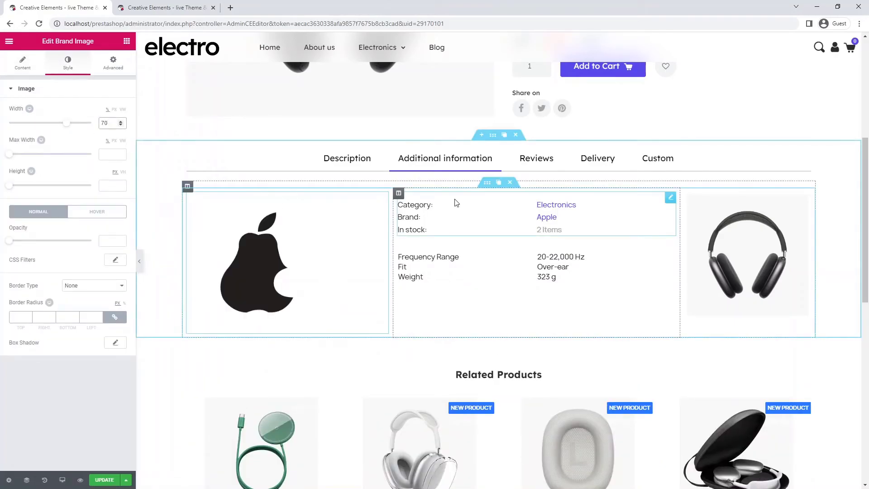
# Set the content position of the Additional information tab's inner section to Middle.
pyautogui.click(486, 184)
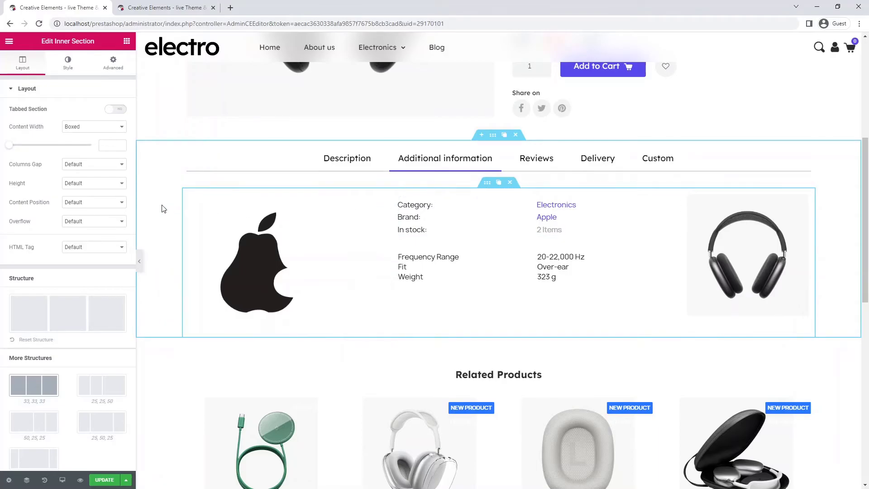
pyautogui.click(110, 203)
pyautogui.click(108, 226)
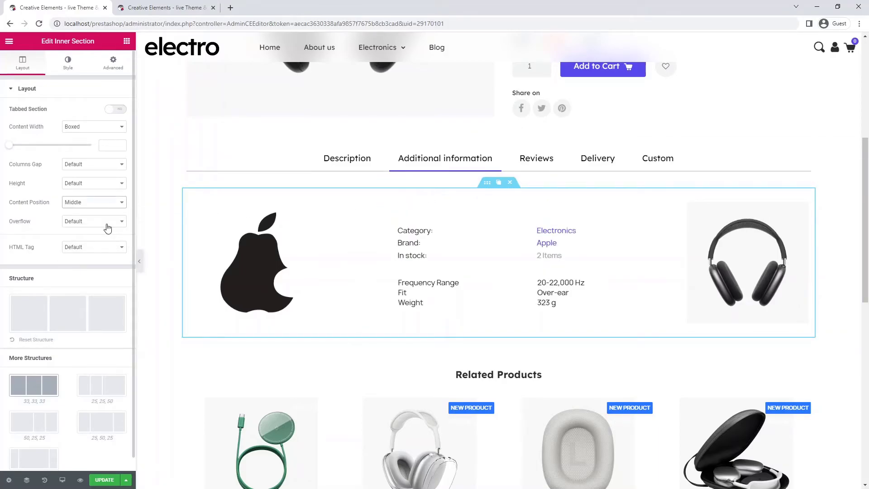
# Review the Reviews and Delivery tabs, and delete the Custom tab's column from the product information section.
pyautogui.click(539, 163)
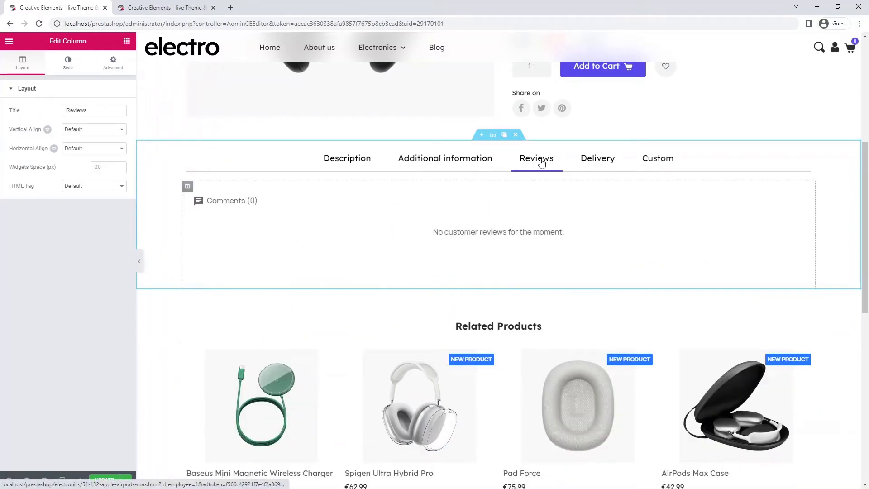
pyautogui.click(598, 163)
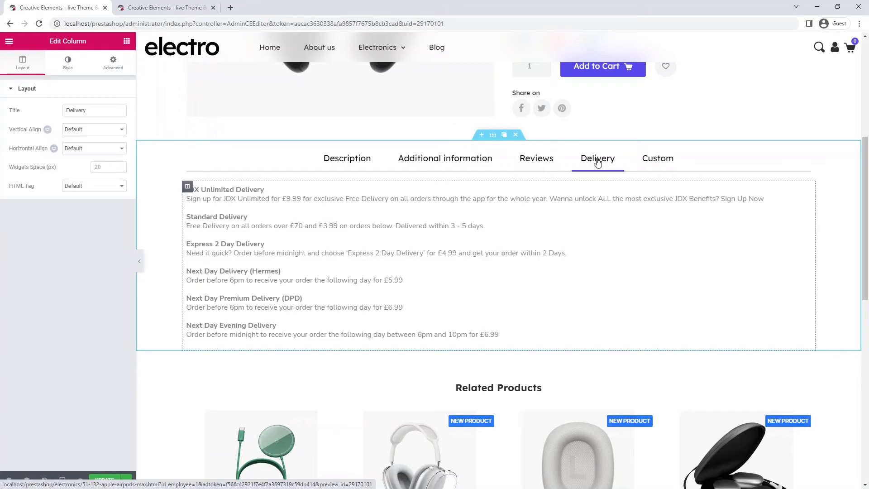
pyautogui.click(658, 164)
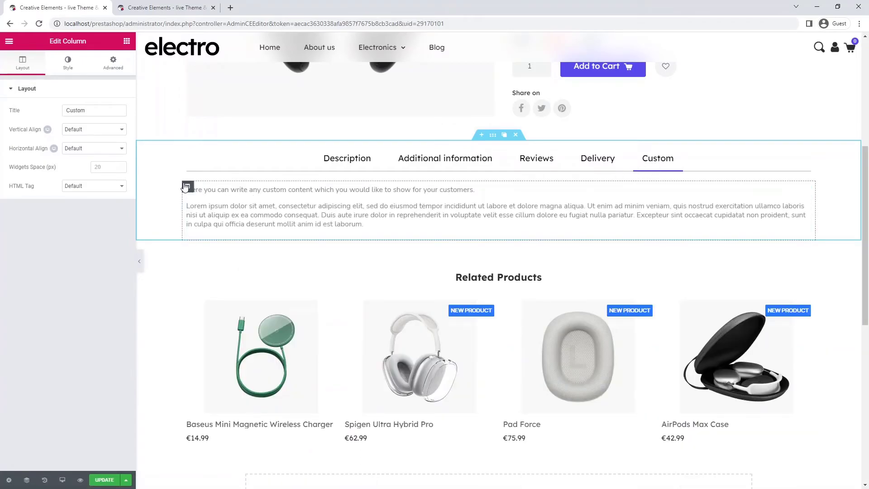
pyautogui.click(222, 187)
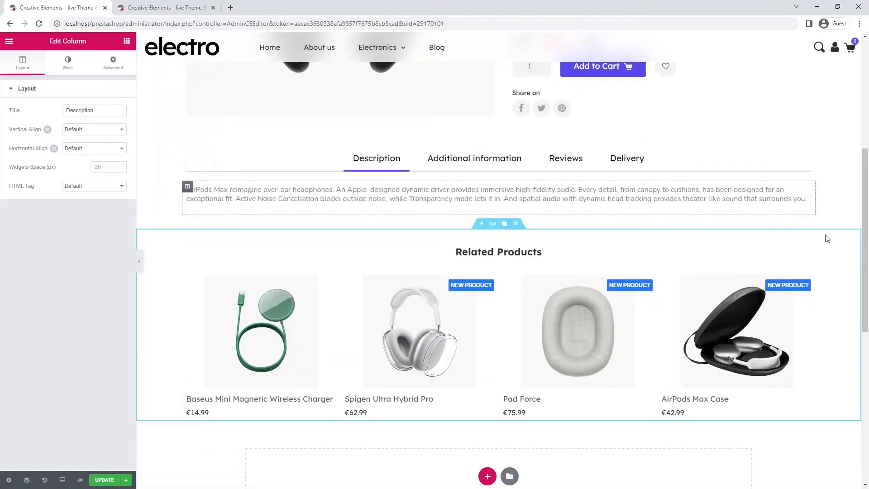
# Copy the style of the home page's Monthly deals product carousel and paste it onto the Related Products carousel.
pyautogui.scroll(-2, 828, 239)
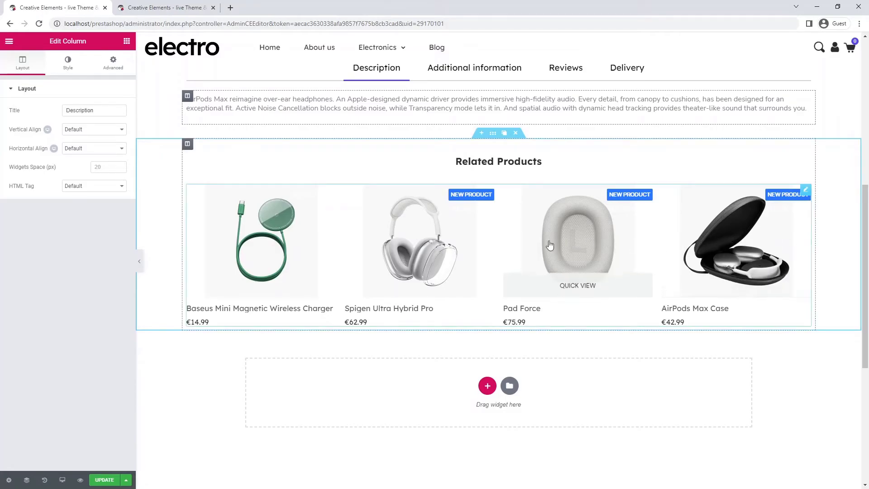
pyautogui.click(141, 6)
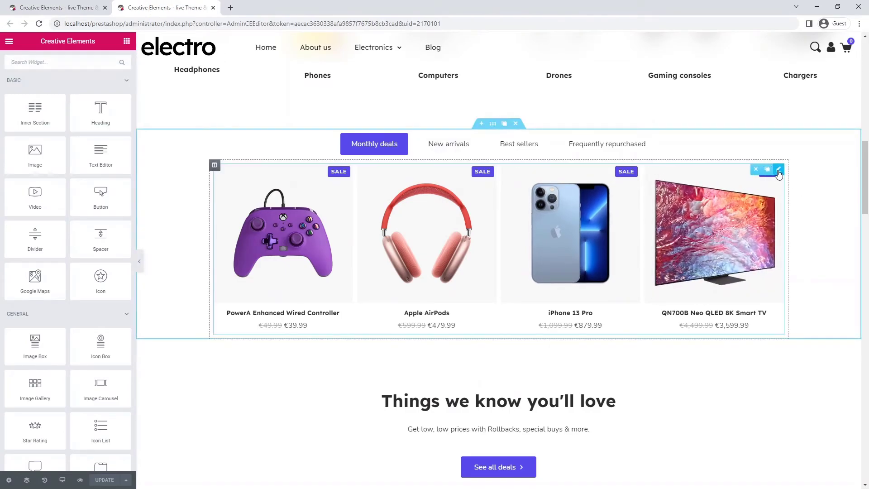
pyautogui.rightClick(779, 174)
pyautogui.click(793, 211)
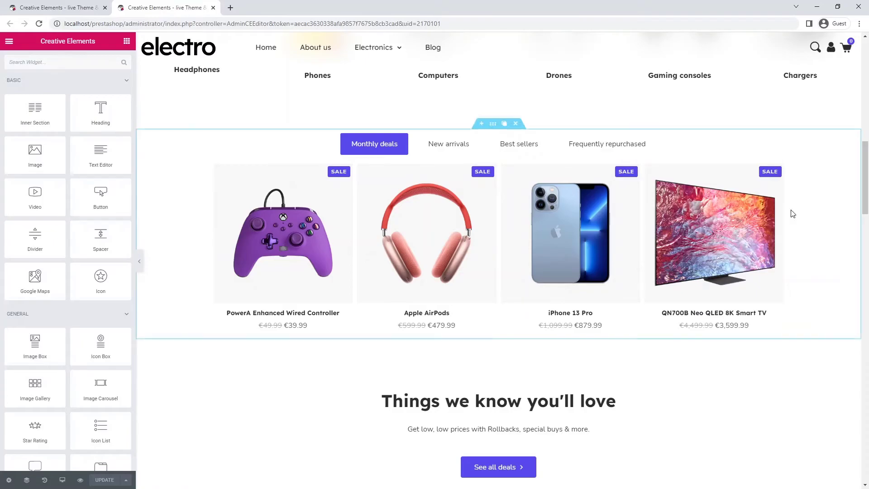
pyautogui.click(70, 8)
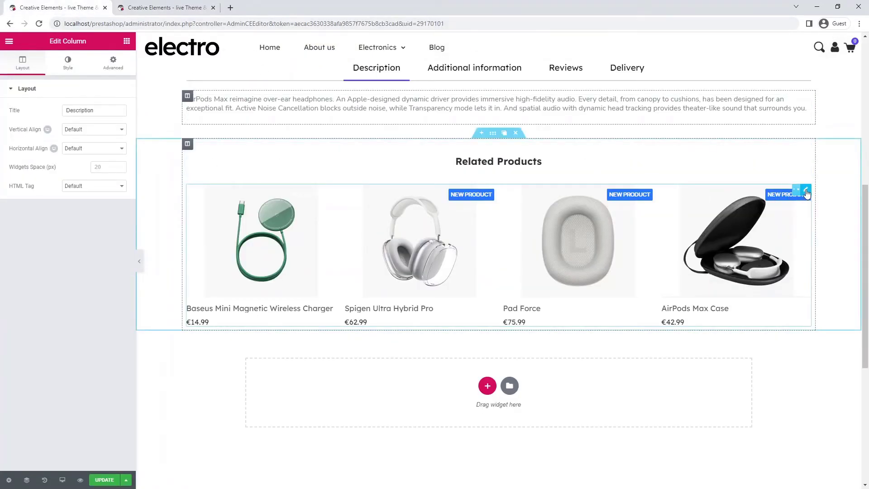
pyautogui.rightClick(807, 193)
pyautogui.click(811, 254)
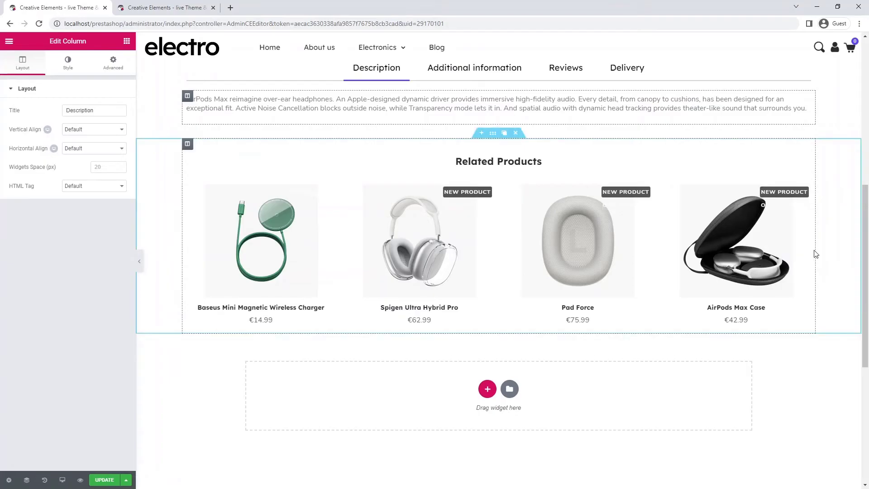
# Set the Related Products carousel's image size to medium_default - 452 x 452.
pyautogui.click(738, 230)
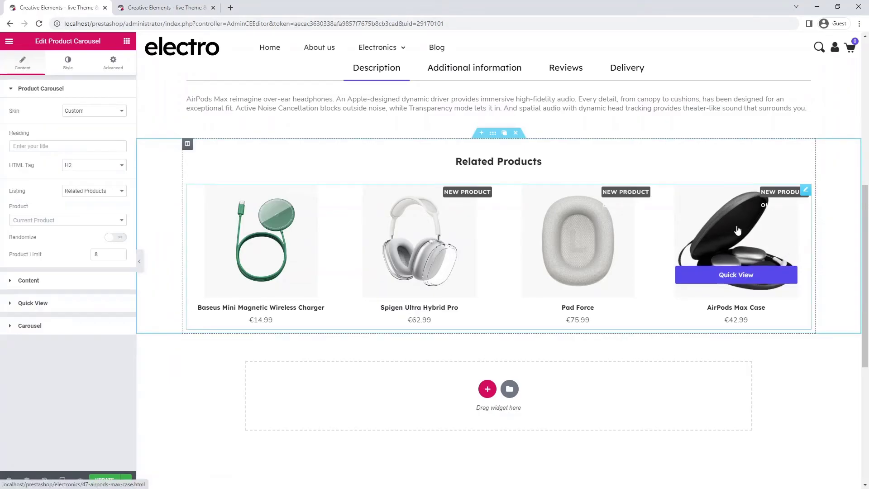
pyautogui.click(70, 281)
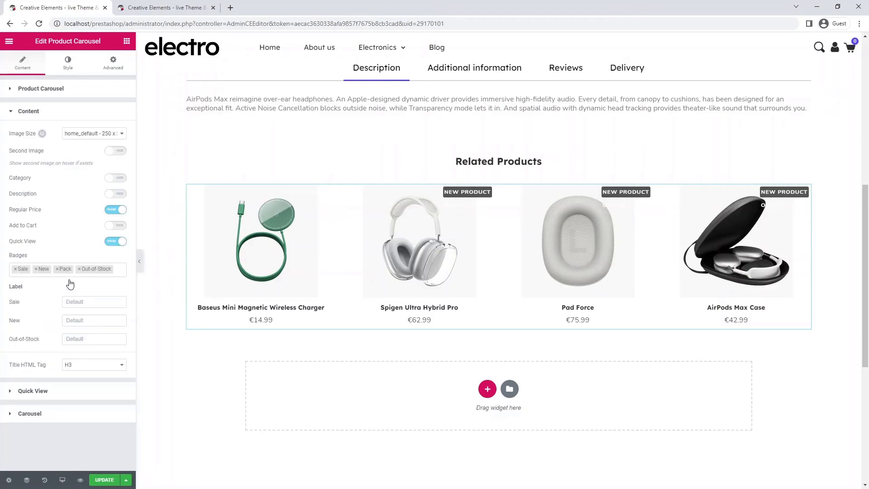
pyautogui.click(82, 135)
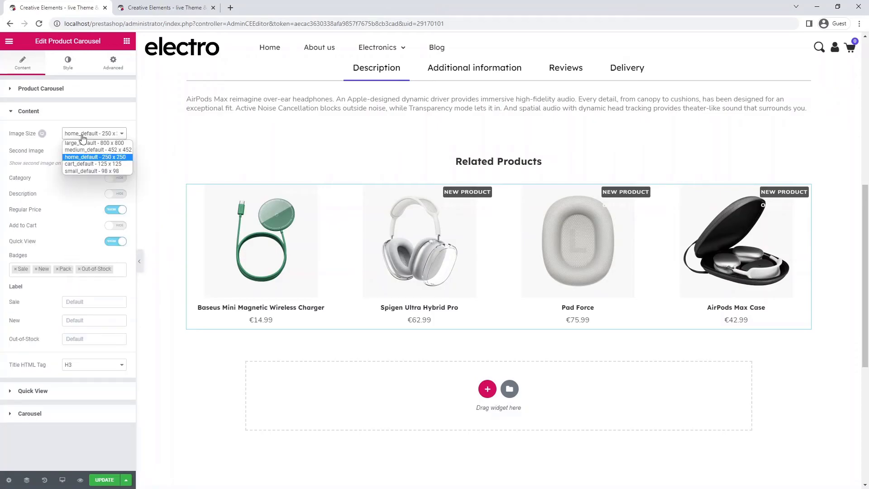
pyautogui.click(83, 150)
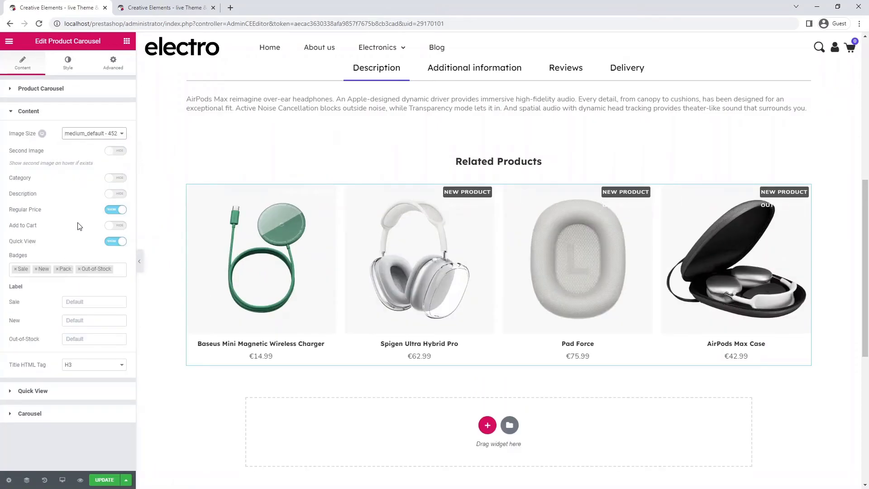
# Remove the Out-of-Stock badge from the Related Products carousel and set its New badge label to "new".
pyautogui.click(79, 269)
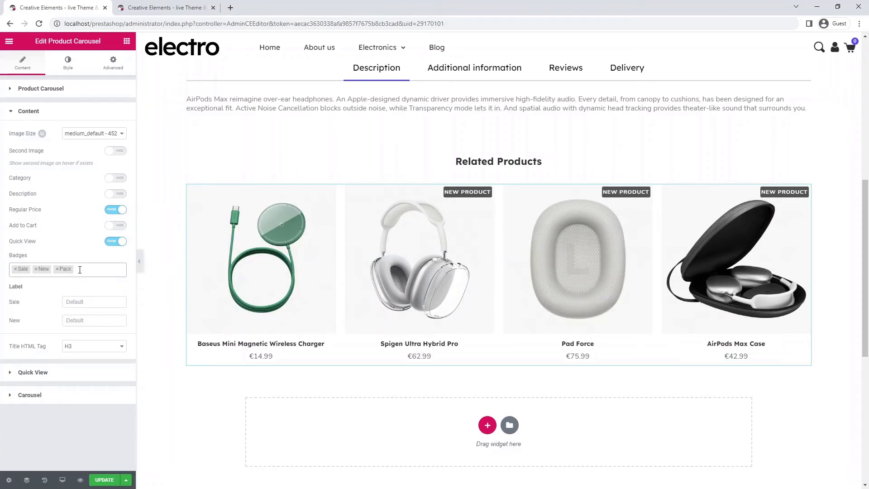
pyautogui.click(76, 320)
pyautogui.write('new')
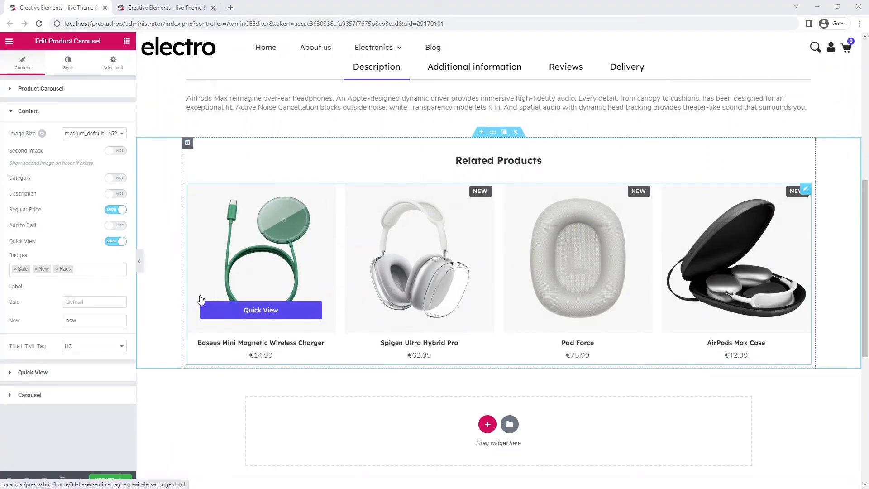
# Preview the product page template at tablet size and review it down to the footer.
pyautogui.click(62, 480)
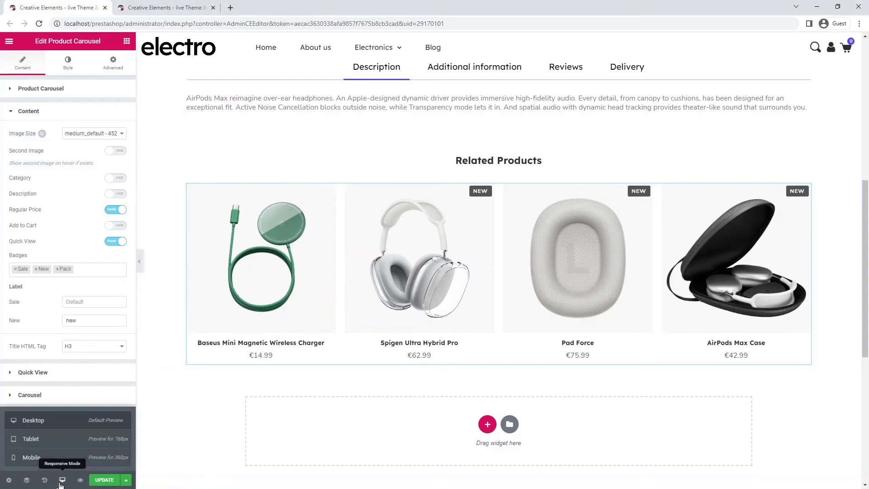
pyautogui.click(58, 443)
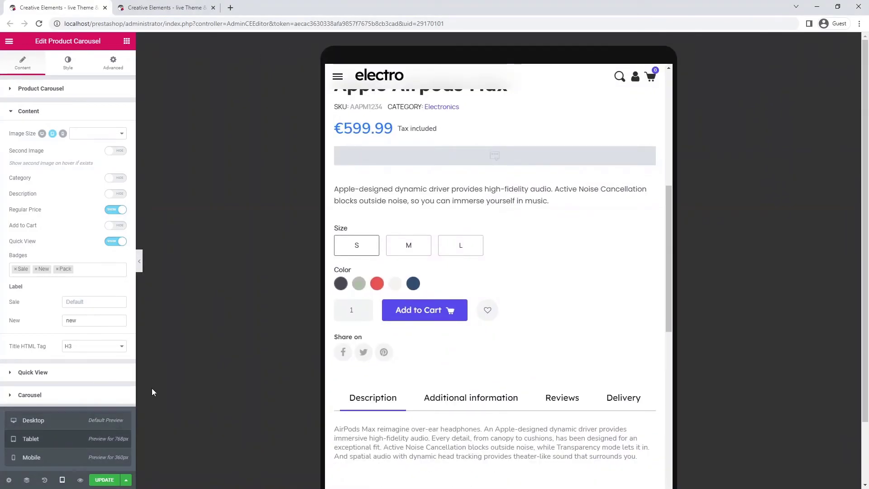
pyautogui.click(140, 270)
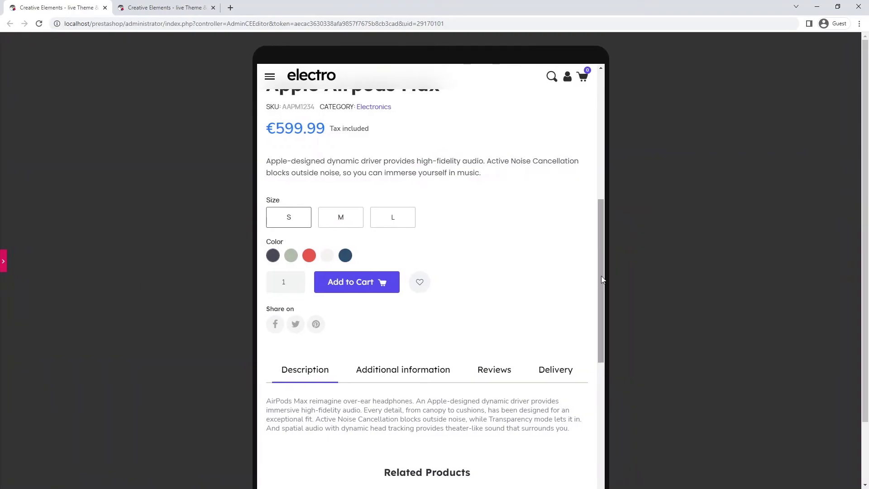
pyautogui.moveTo(602, 272); pyautogui.dragTo(593, 450)
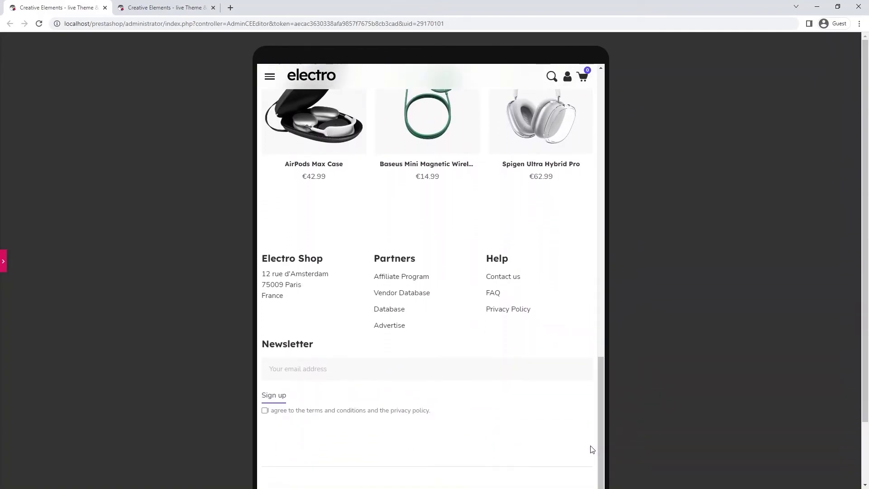
pyautogui.click(4, 260)
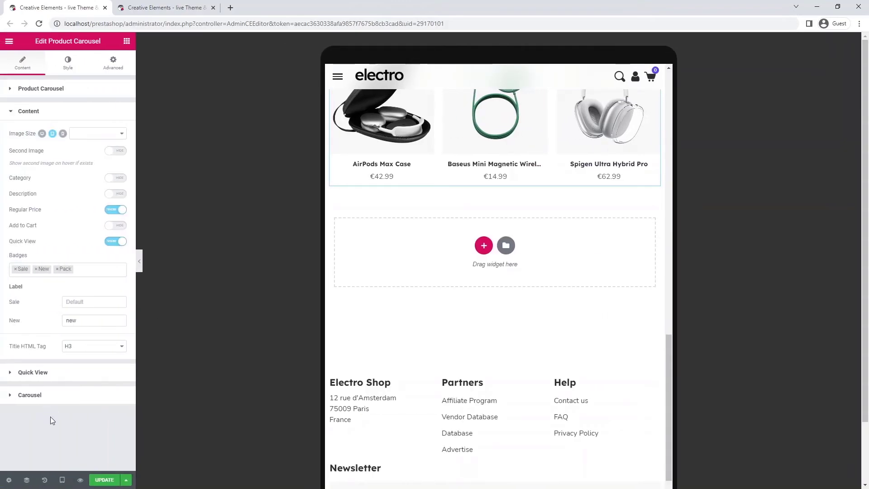
# Review the template at mobile size down to the footer, and save the template.
pyautogui.click(64, 480)
pyautogui.click(66, 459)
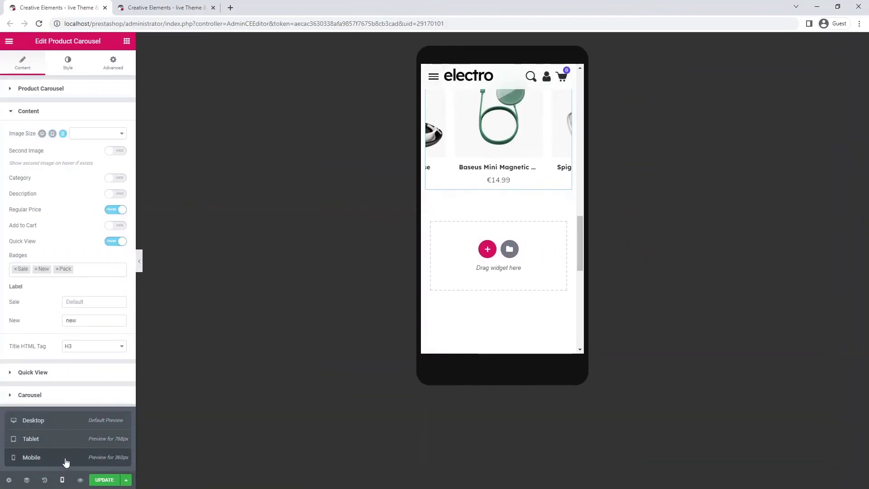
pyautogui.click(140, 271)
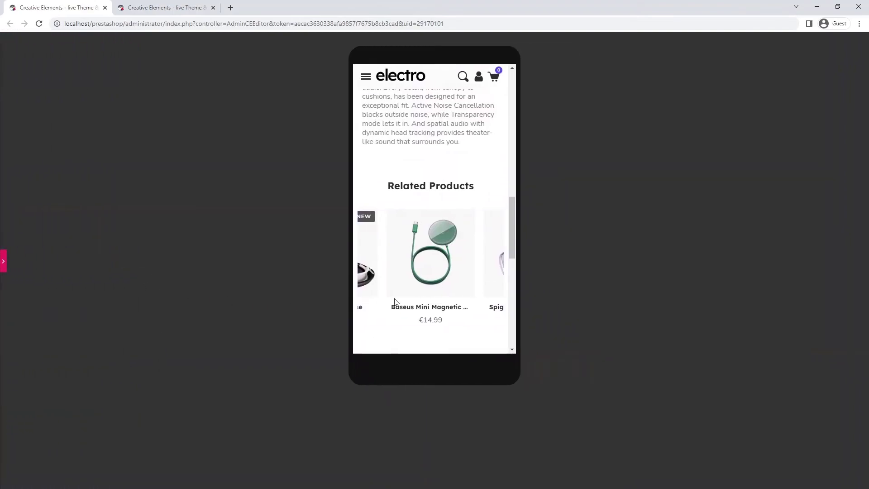
pyautogui.moveTo(513, 247); pyautogui.dragTo(518, 342)
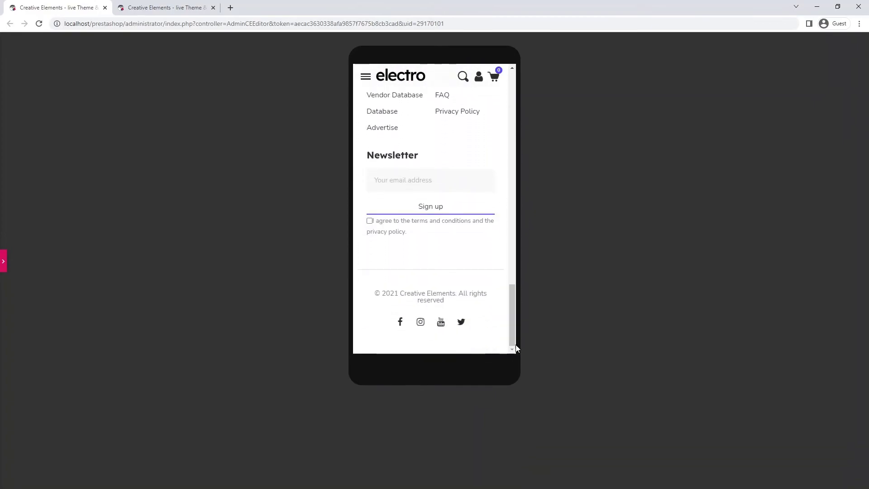
pyautogui.click(4, 259)
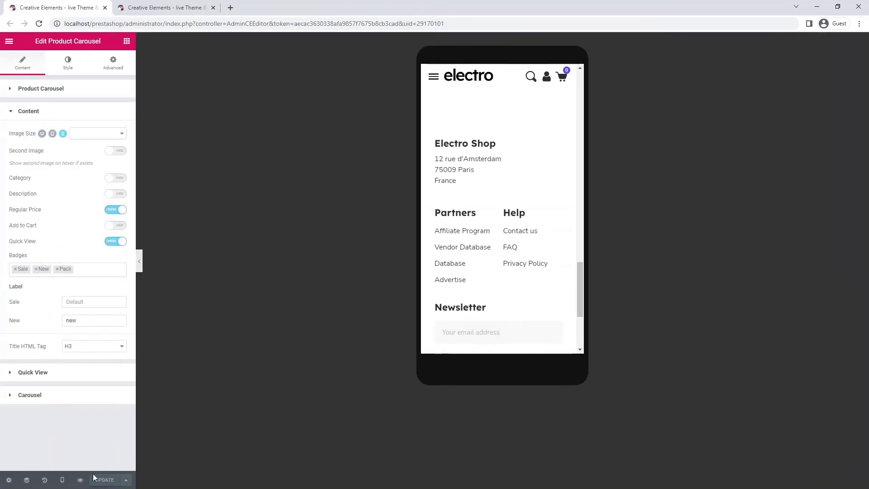
# Exit to the back office and activate the "electro product page" template in the Theme Builder.
pyautogui.click(9, 41)
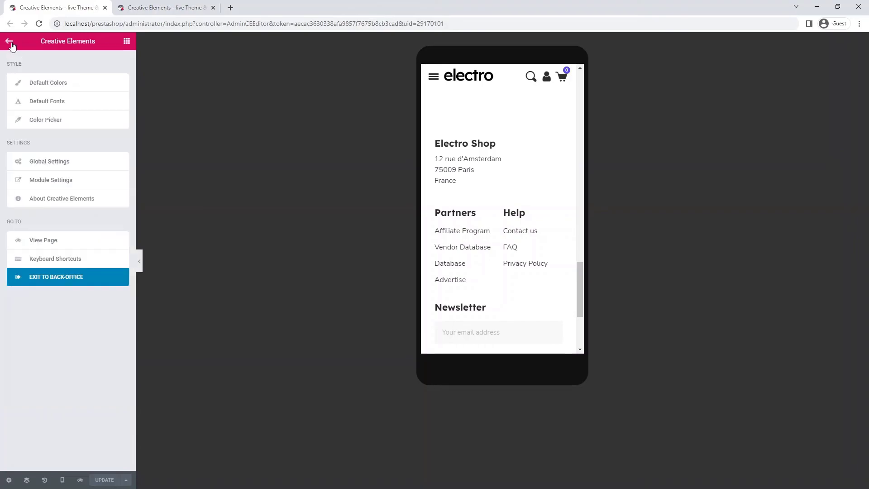
pyautogui.click(24, 277)
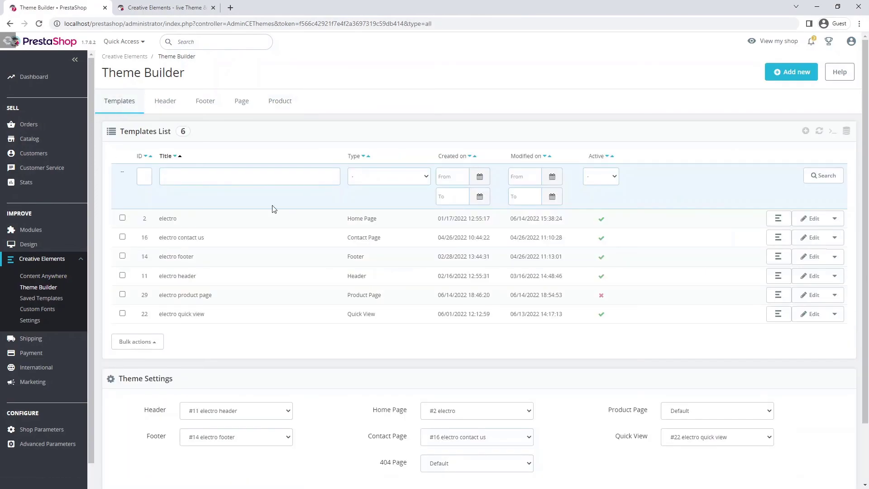
pyautogui.click(602, 295)
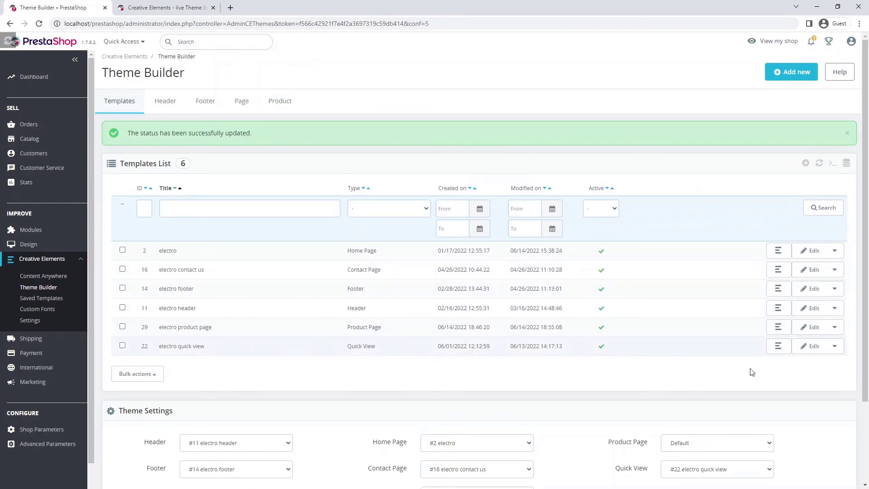
# Assign #29 electro product page as the theme's Product Page and save the theme settings.
pyautogui.scroll(-2, 763, 368)
pyautogui.click(756, 348)
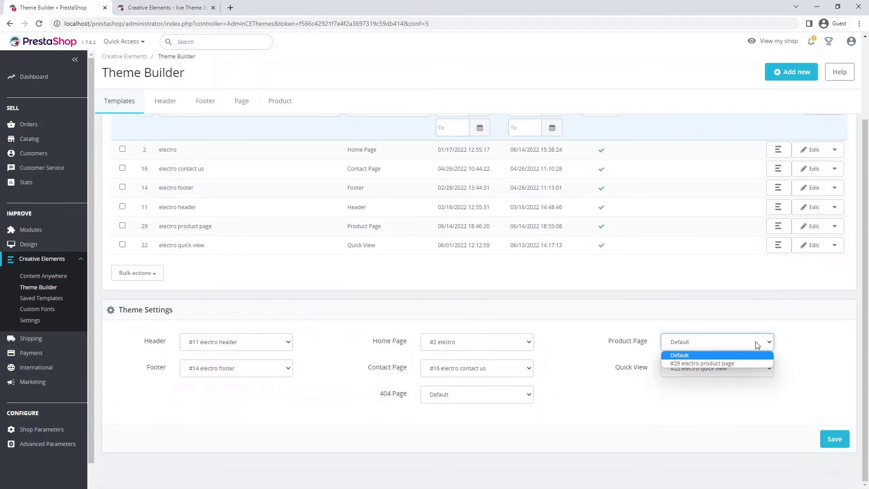
pyautogui.click(751, 362)
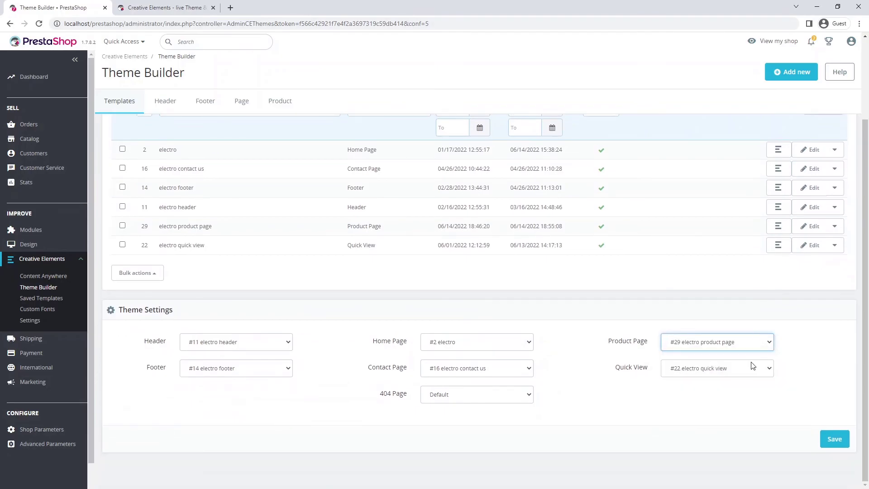
pyautogui.click(835, 439)
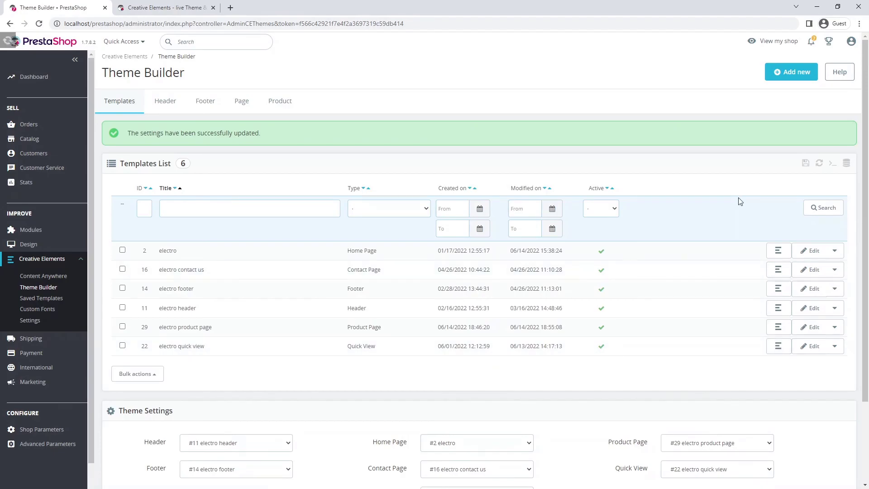
# View the shop's front office and open the Apple Airpods Max product from the home page's New arrivals.
pyautogui.click(765, 41)
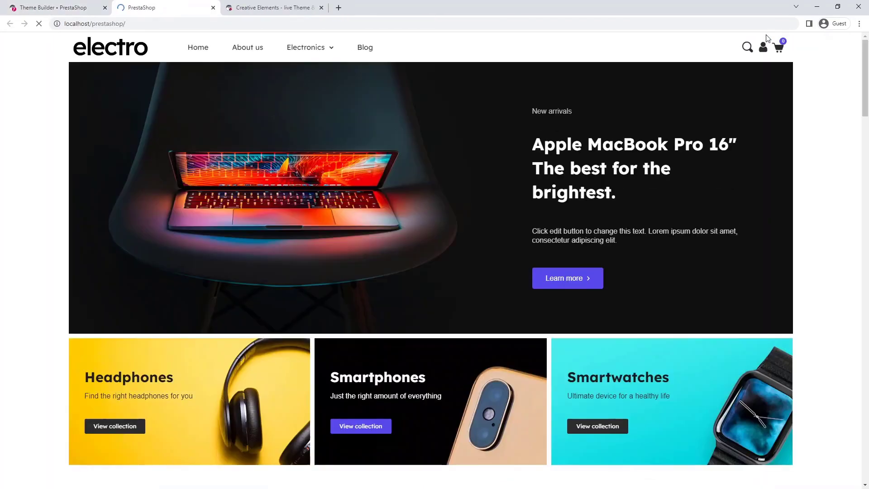
pyautogui.scroll(-12, 822, 98)
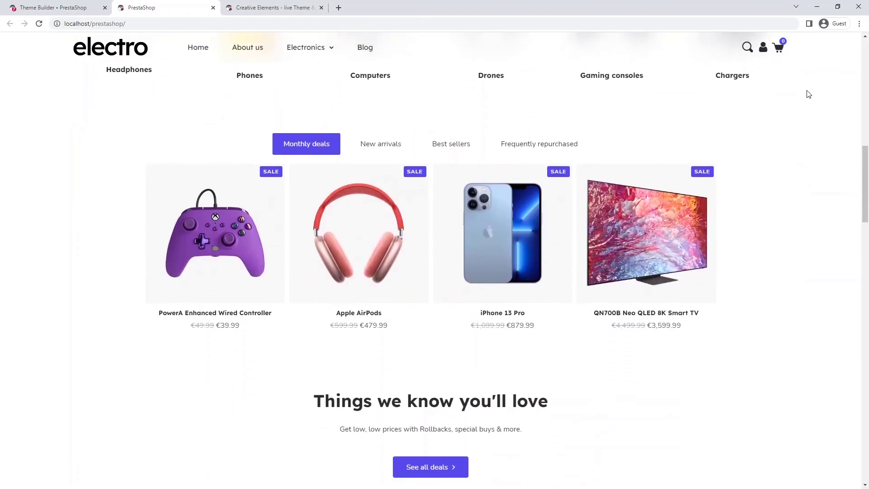
pyautogui.click(381, 144)
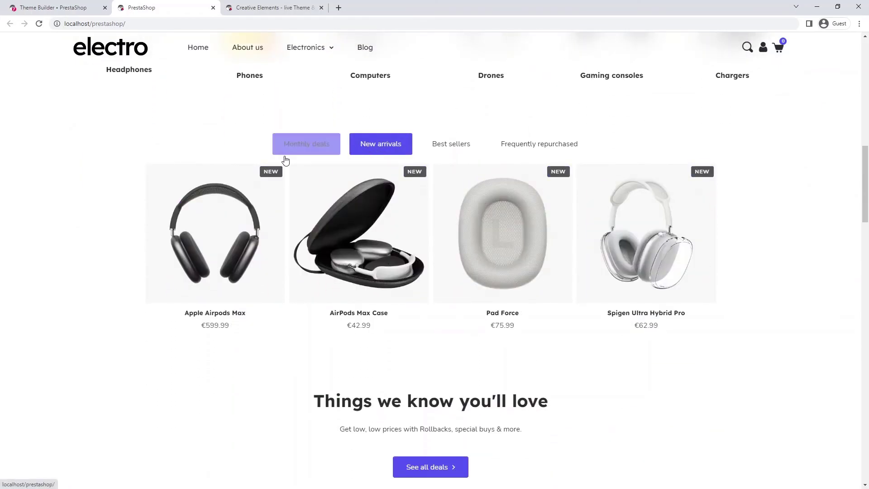
pyautogui.click(213, 248)
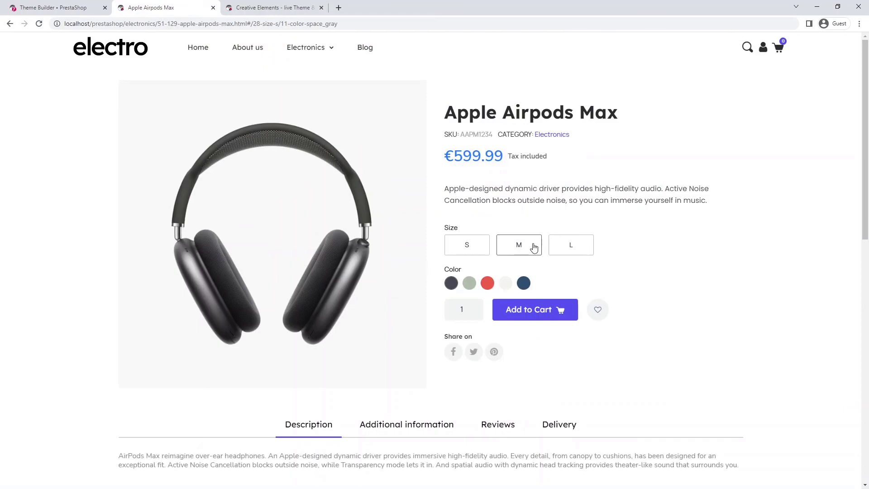
# Choose size M in silver on the live product page, and check its Delivery, Reviews, Additional information and Description tabs and the related products.
pyautogui.click(506, 283)
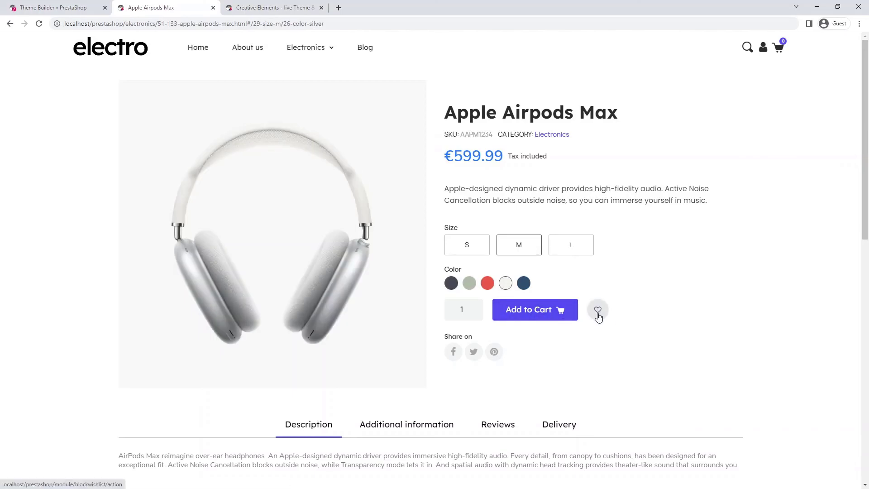
pyautogui.scroll(-3, 634, 311)
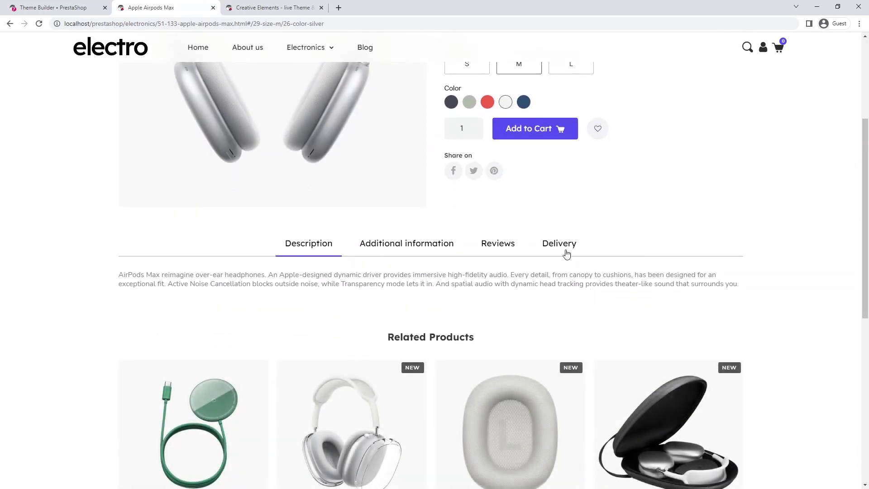
pyautogui.click(567, 252)
pyautogui.click(496, 250)
pyautogui.click(398, 253)
pyautogui.click(300, 248)
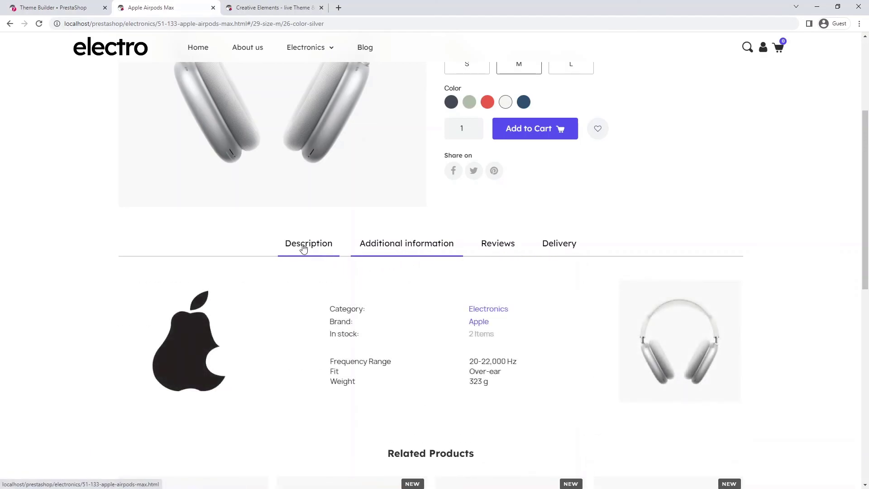
pyautogui.scroll(-3, 301, 248)
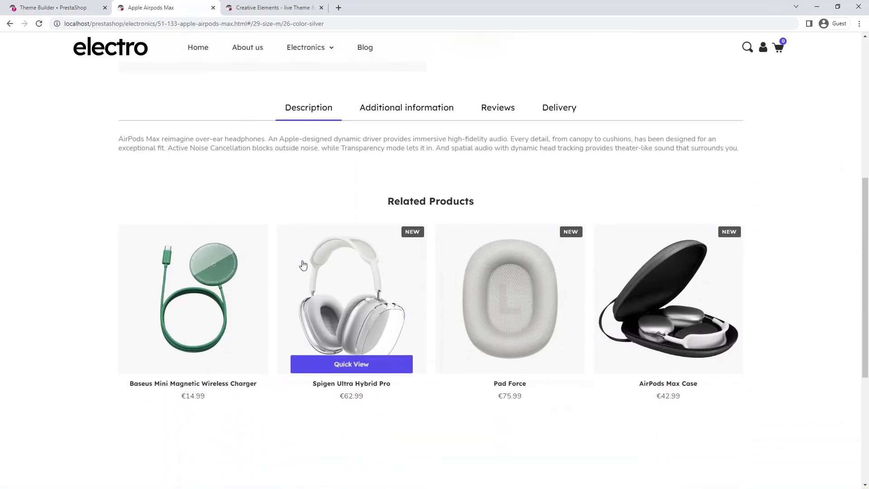